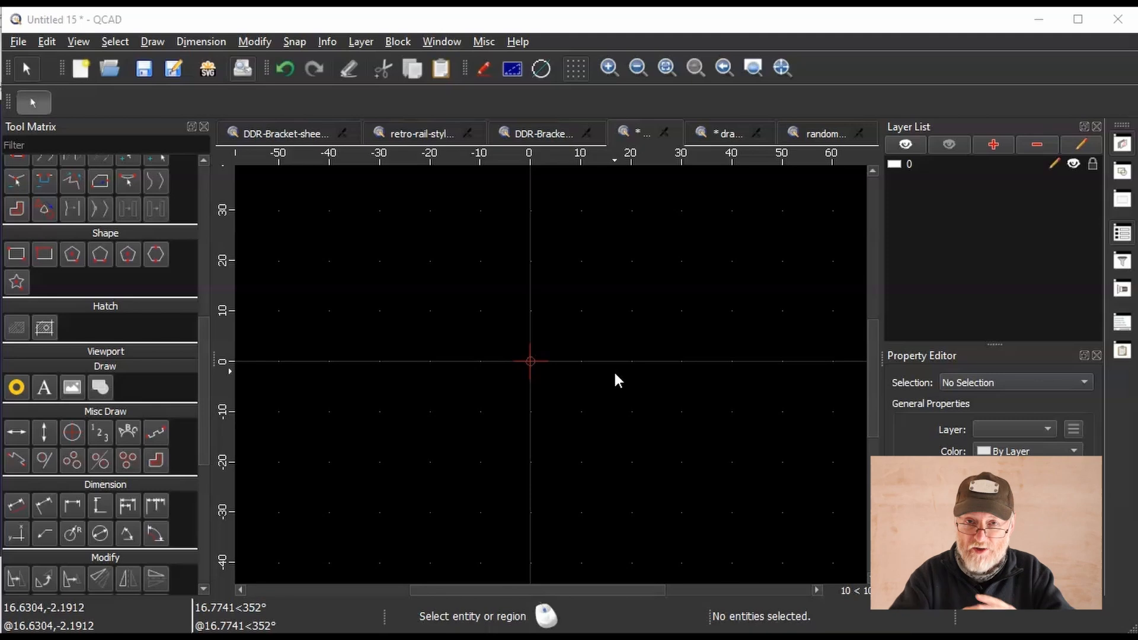
Draw a rectangle 50 wide and 60 high with its middle on the origin, and undo it.
left_click(47, 255)
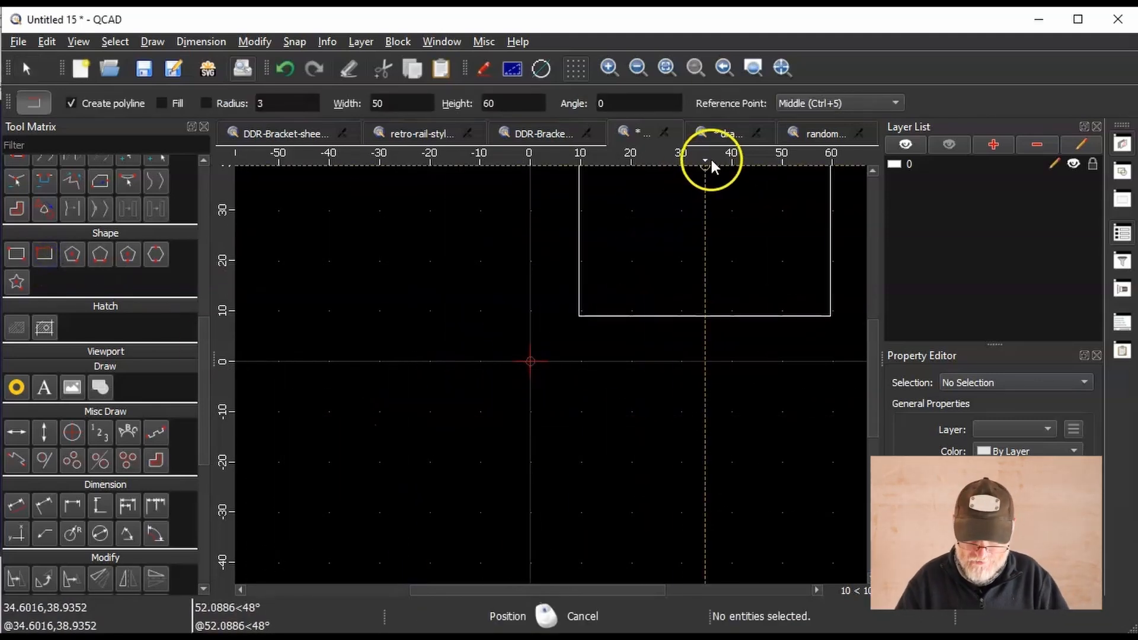
left_click(803, 103)
left_click(798, 105)
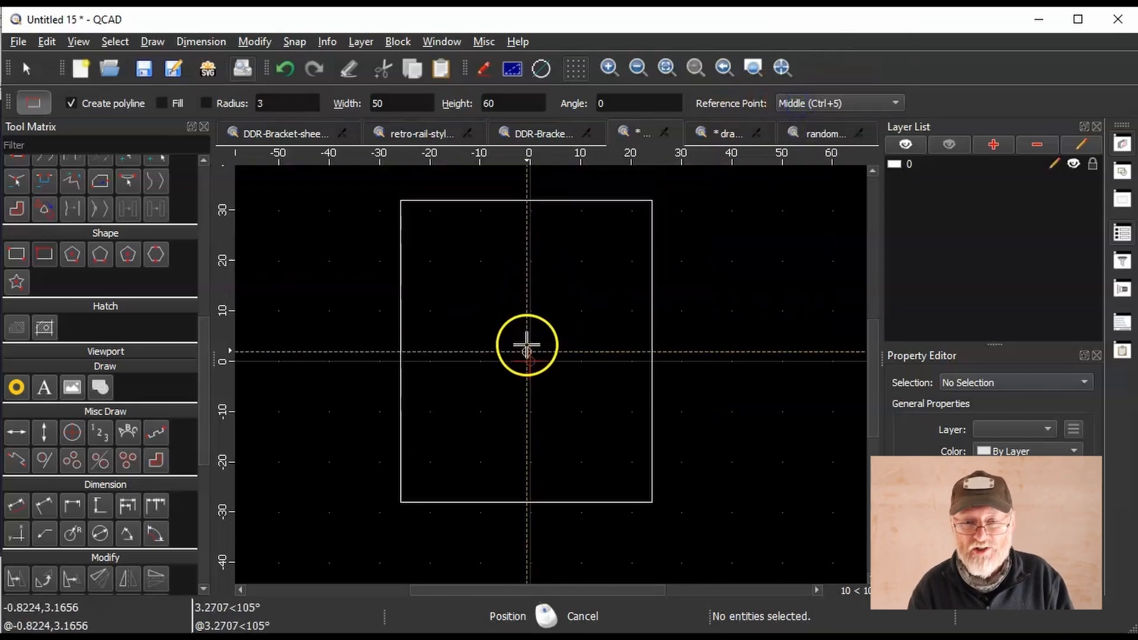
left_click(528, 361)
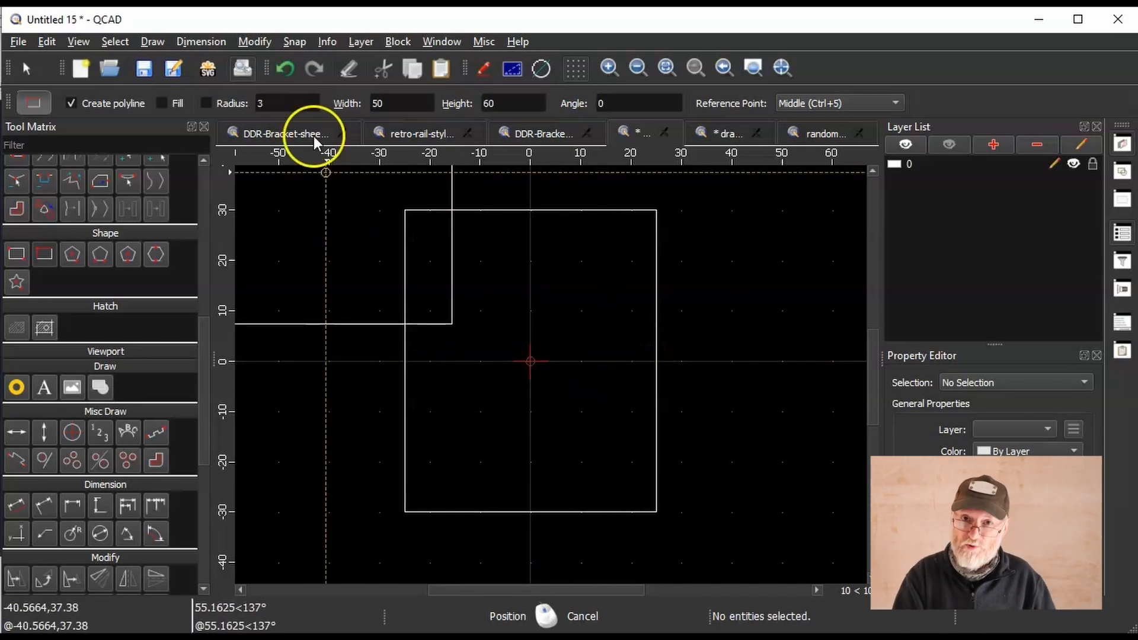
left_click(282, 69)
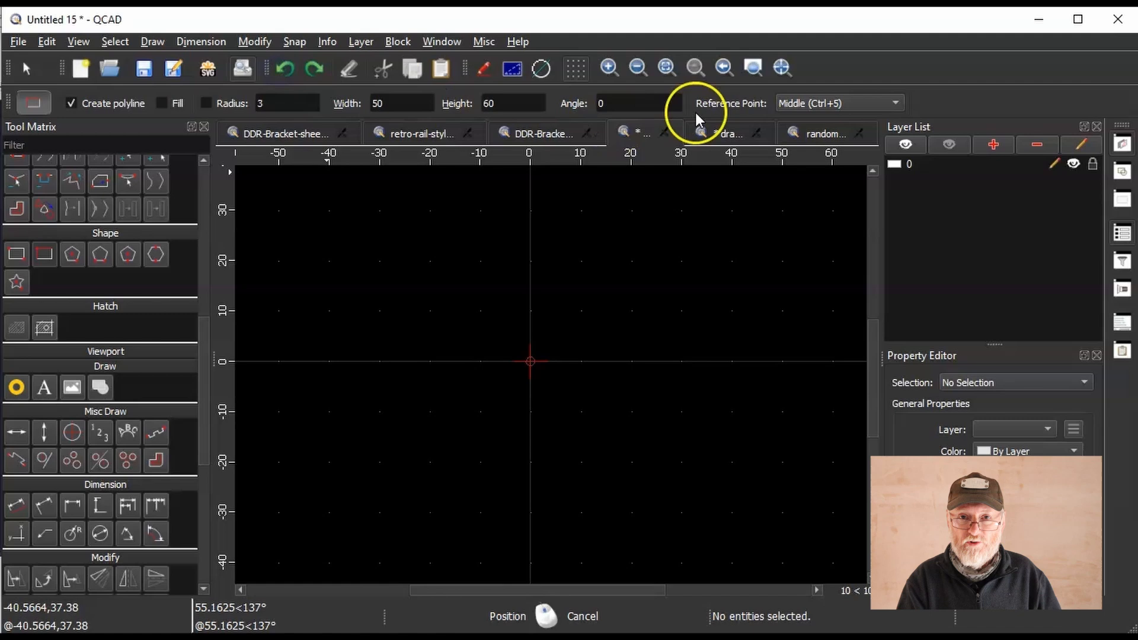
Place a 50 by 60 rectangle on the origin using Bottom Left as the reference point.
left_click(806, 103)
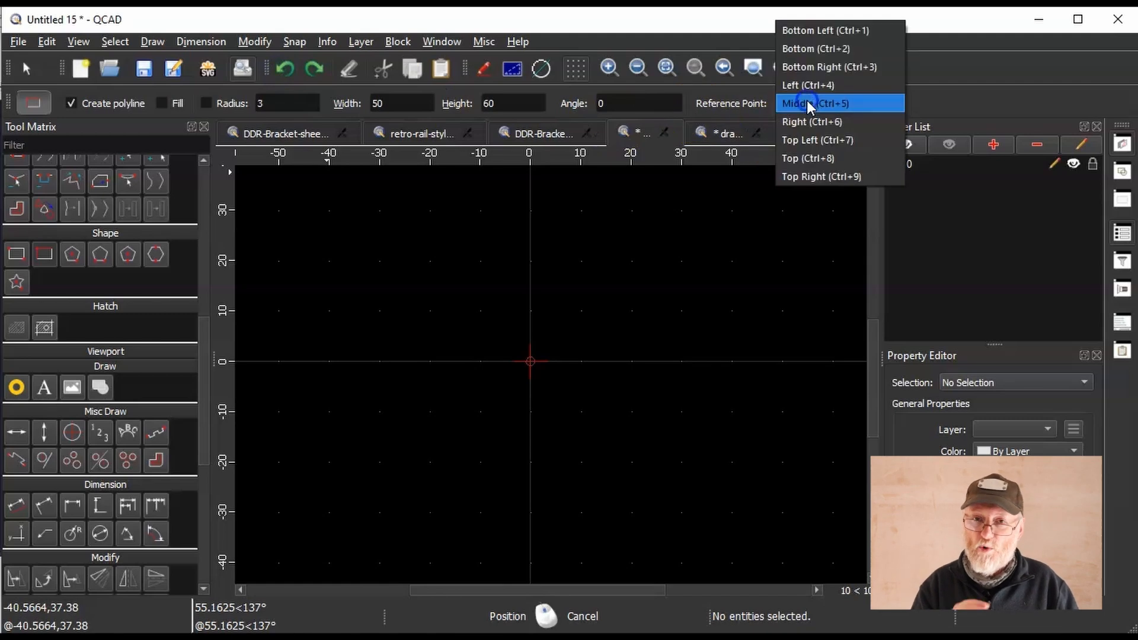
left_click(827, 30)
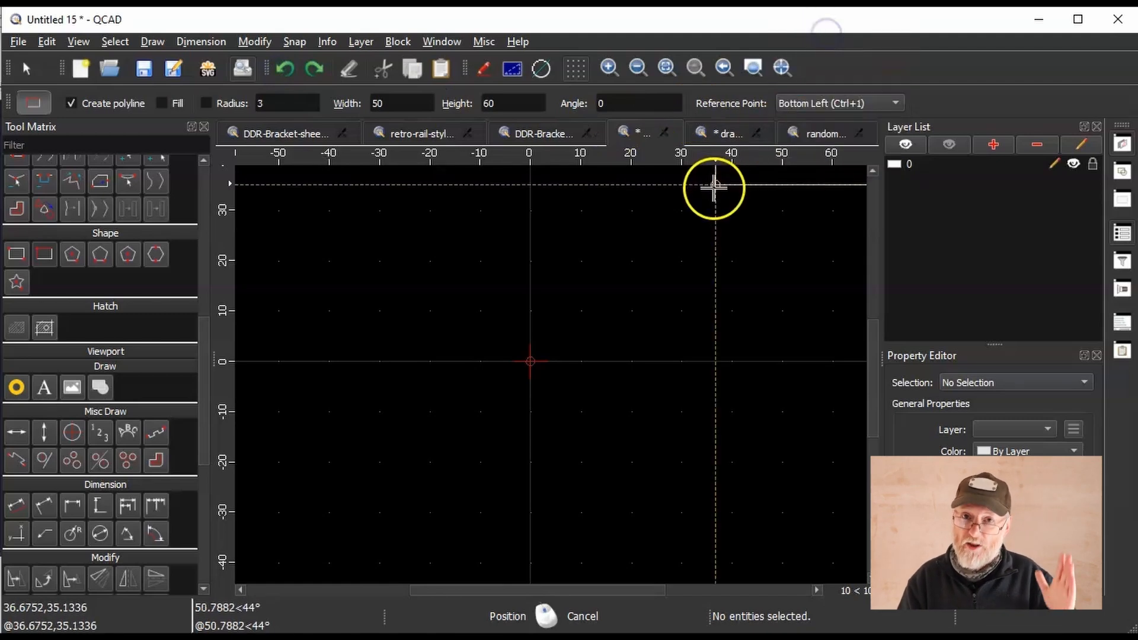
left_click(532, 360)
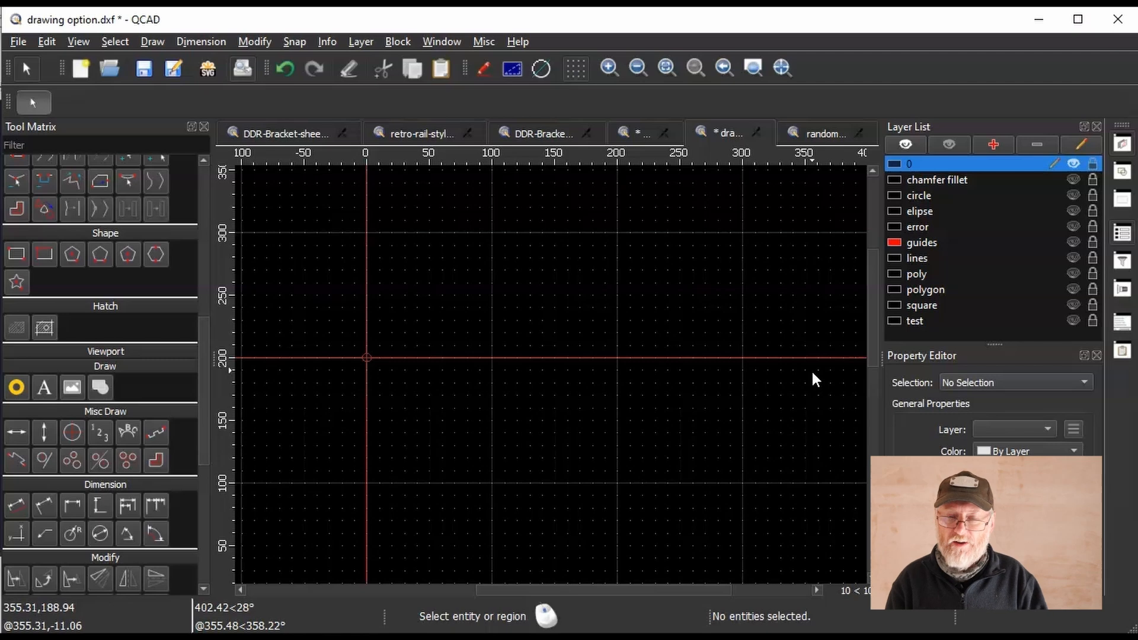
Toggle the visibility of the guides, lines and elipse layers in the drawing option file.
left_click(1072, 241)
left_click(1072, 259)
left_click(1071, 259)
left_click(1072, 212)
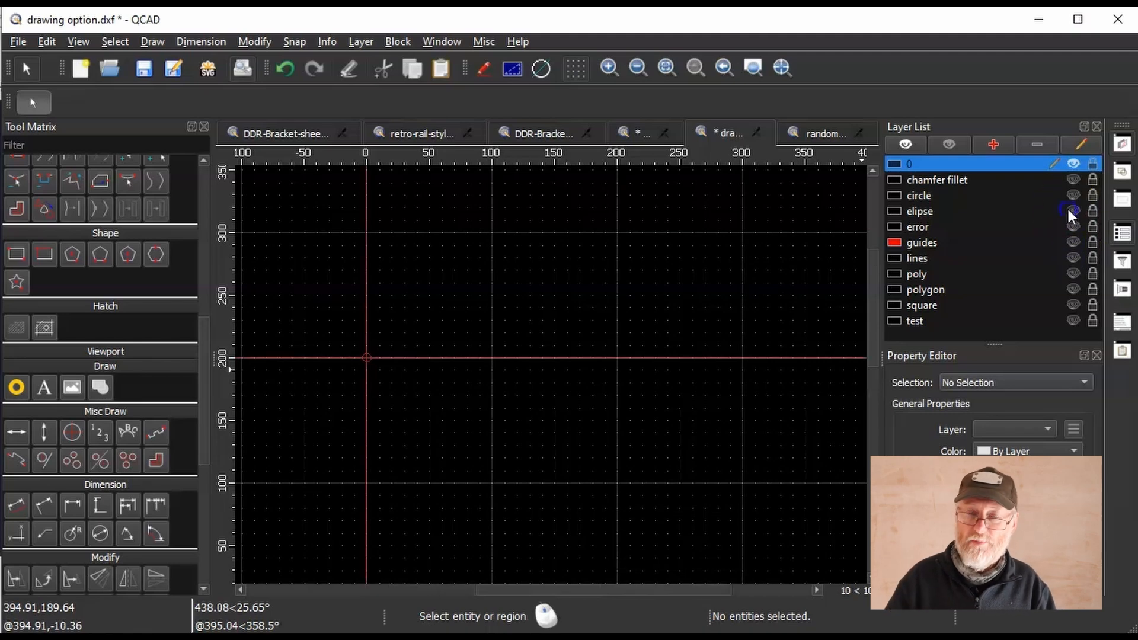
left_click(1073, 212)
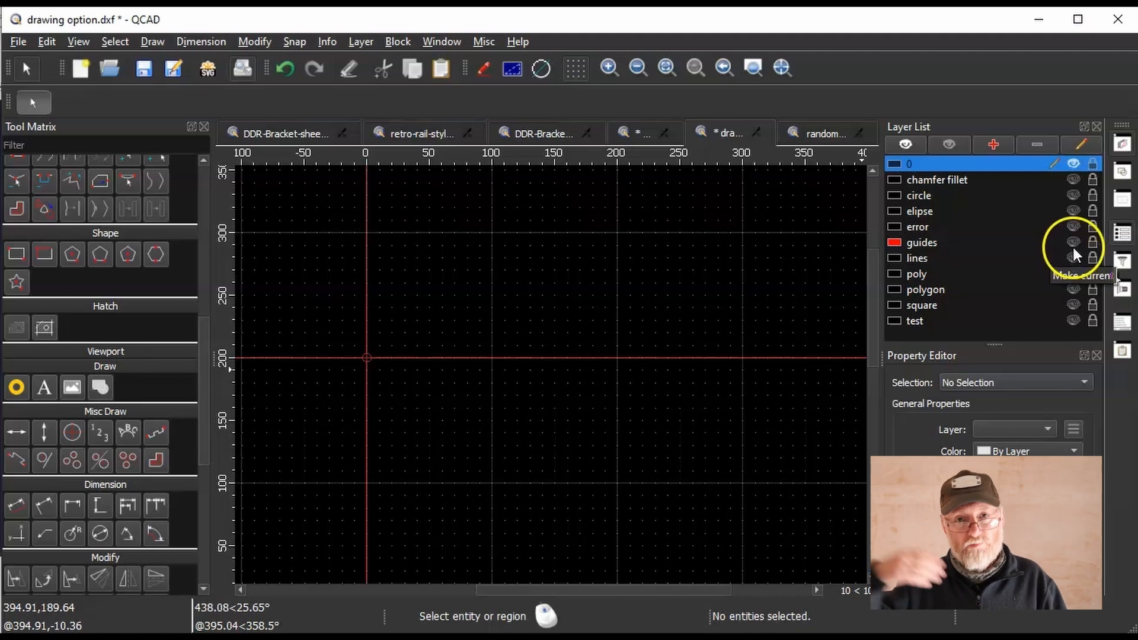
Show the test layer to view its text, and hide the layer again.
left_click(1073, 320)
left_click_drag(872, 397, 883, 365)
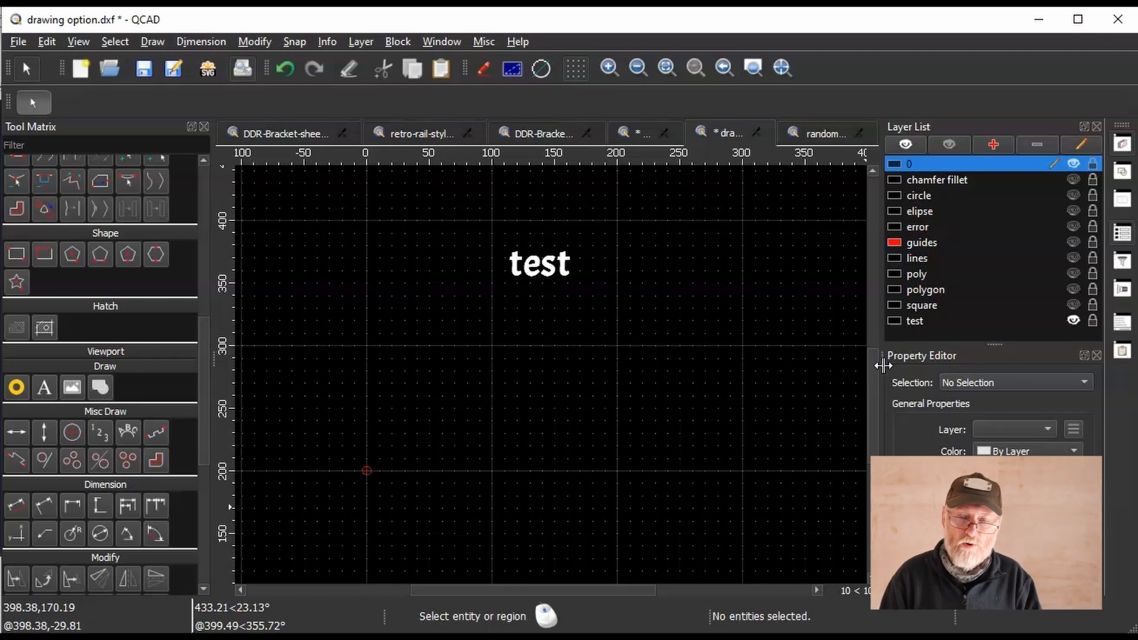
left_click(1073, 320)
left_click(1073, 321)
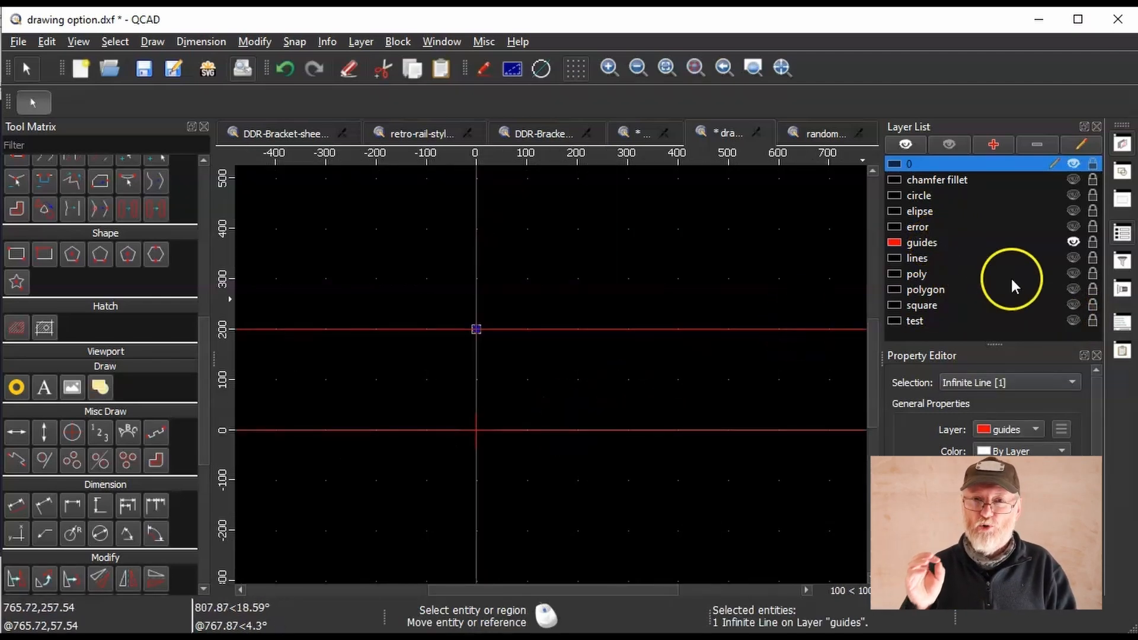
Toggle the guides layer's visibility and leave its red guide lines hidden.
left_click(1073, 243)
left_click(1073, 243)
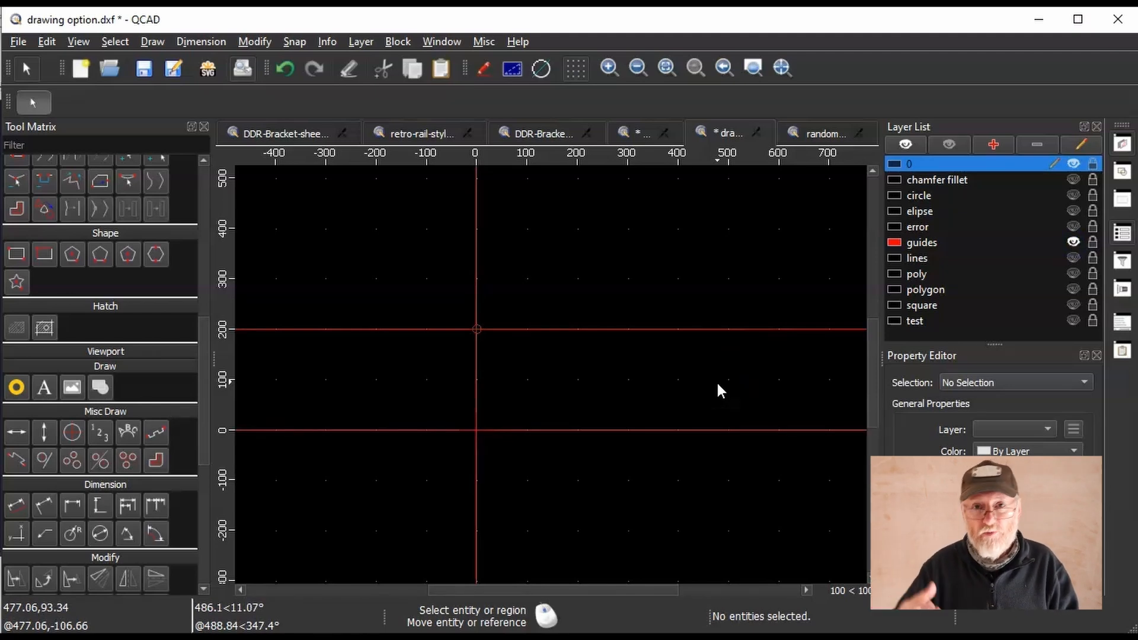
left_click(1072, 242)
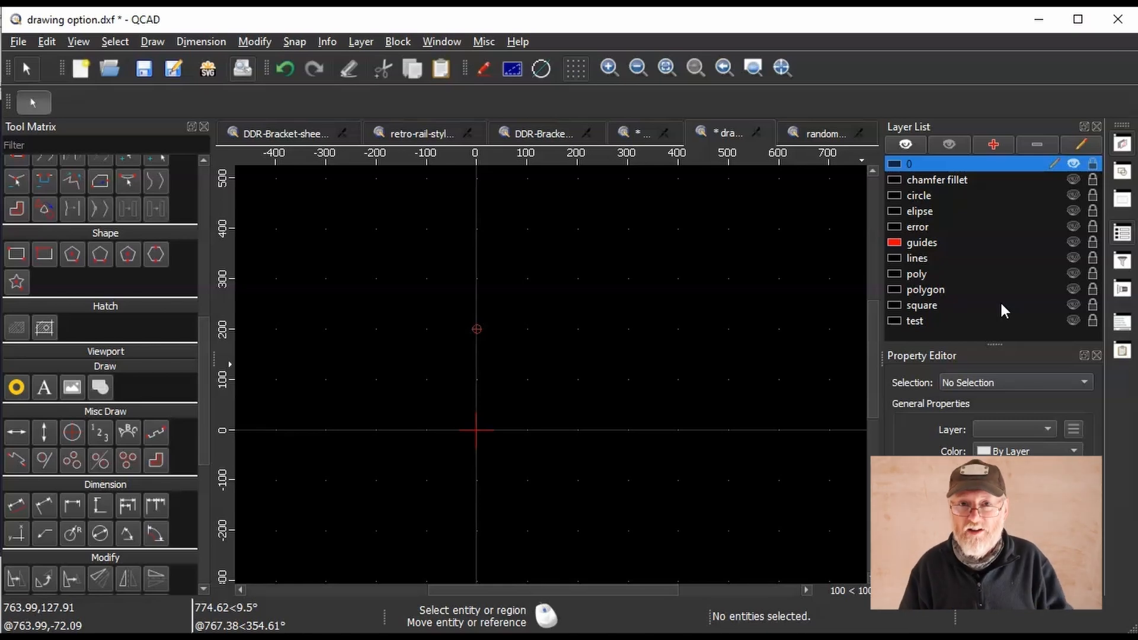
Show the square, polygon, elipse and circle layers in the drawing.
left_click(1073, 304)
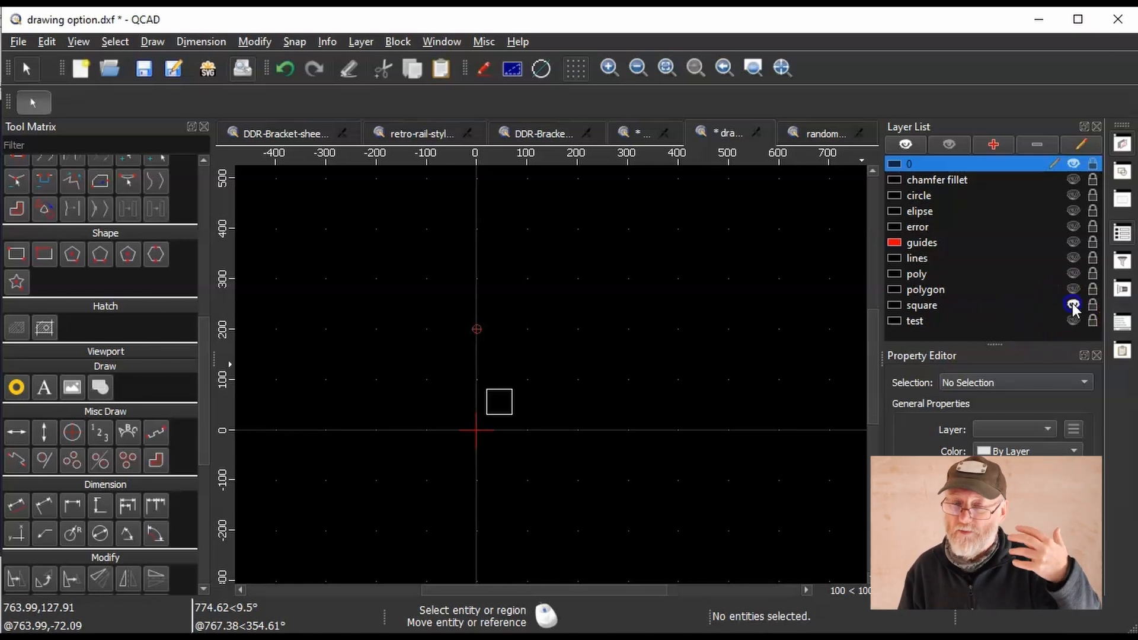
left_click(1072, 289)
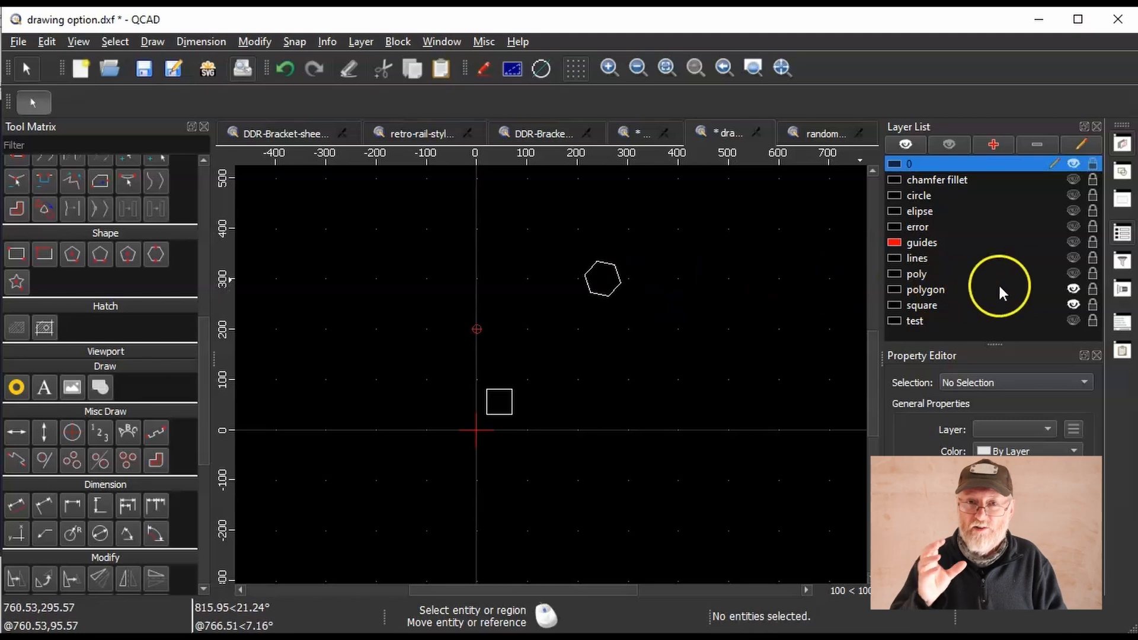
left_click(1074, 211)
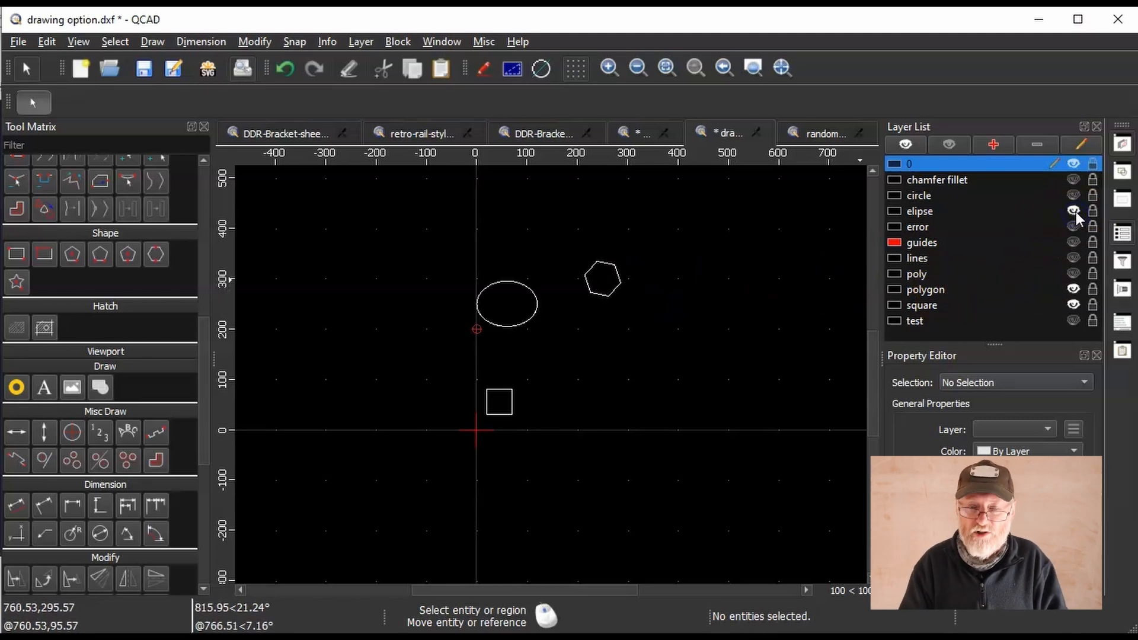
left_click(1074, 196)
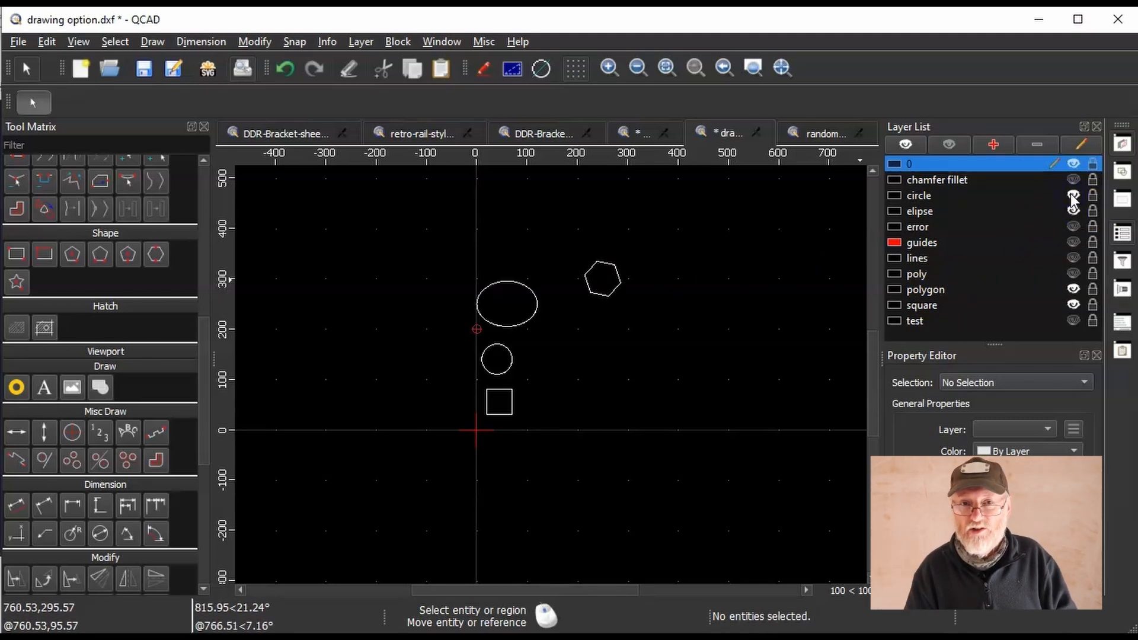
left_click(1063, 257)
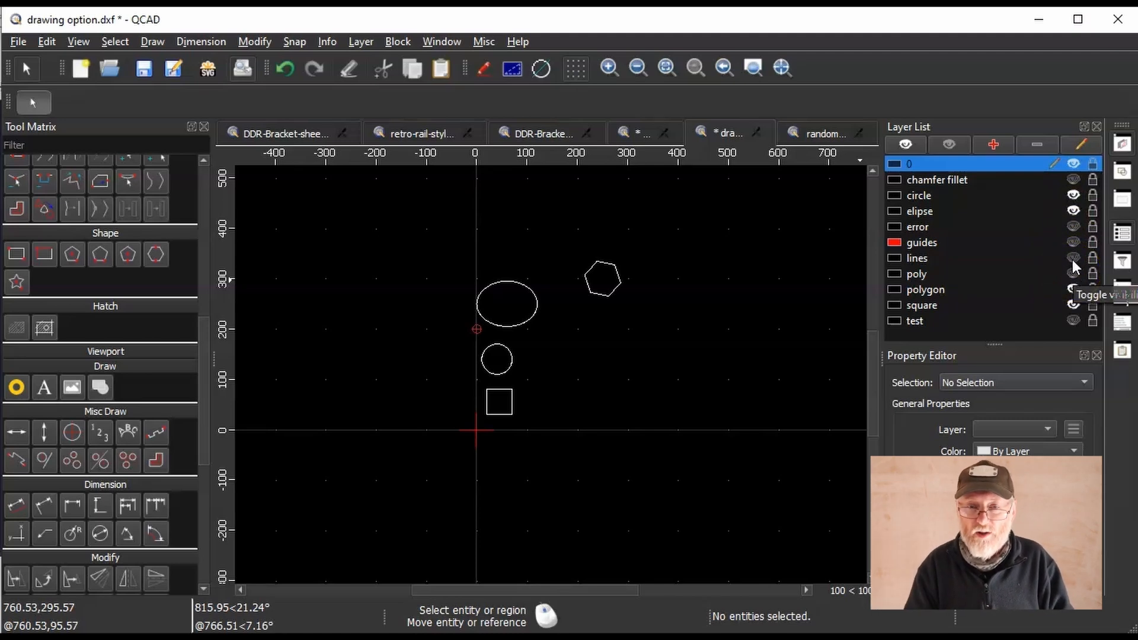
left_click(770, 283)
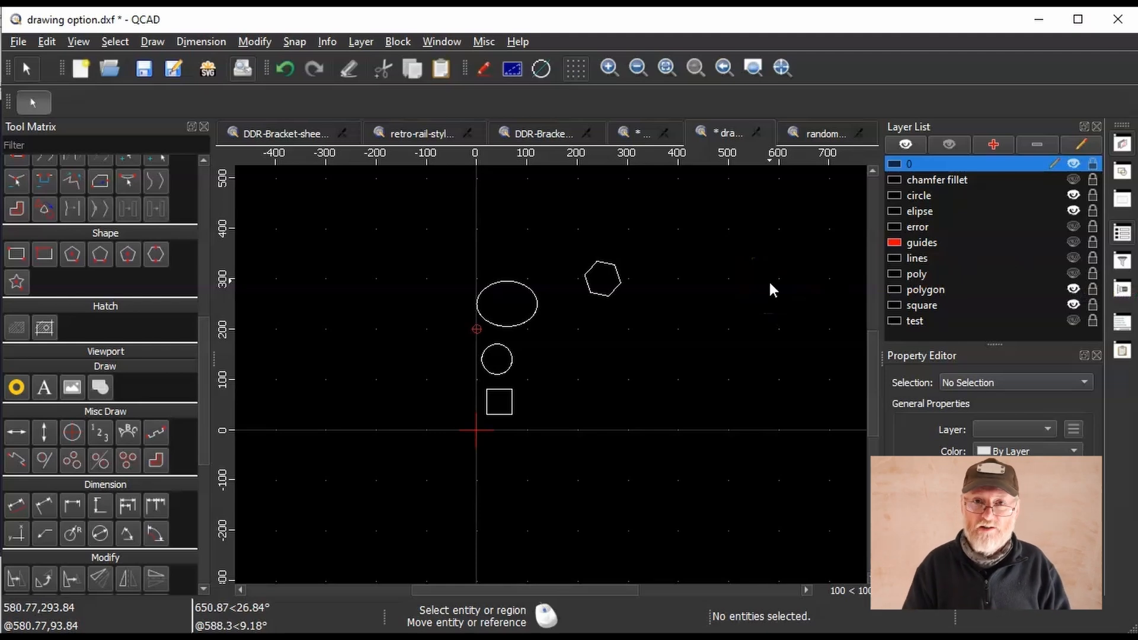
Pick the ellipse, polygon, circle and square one after another to check each shape's entity type and layer.
left_click(517, 282)
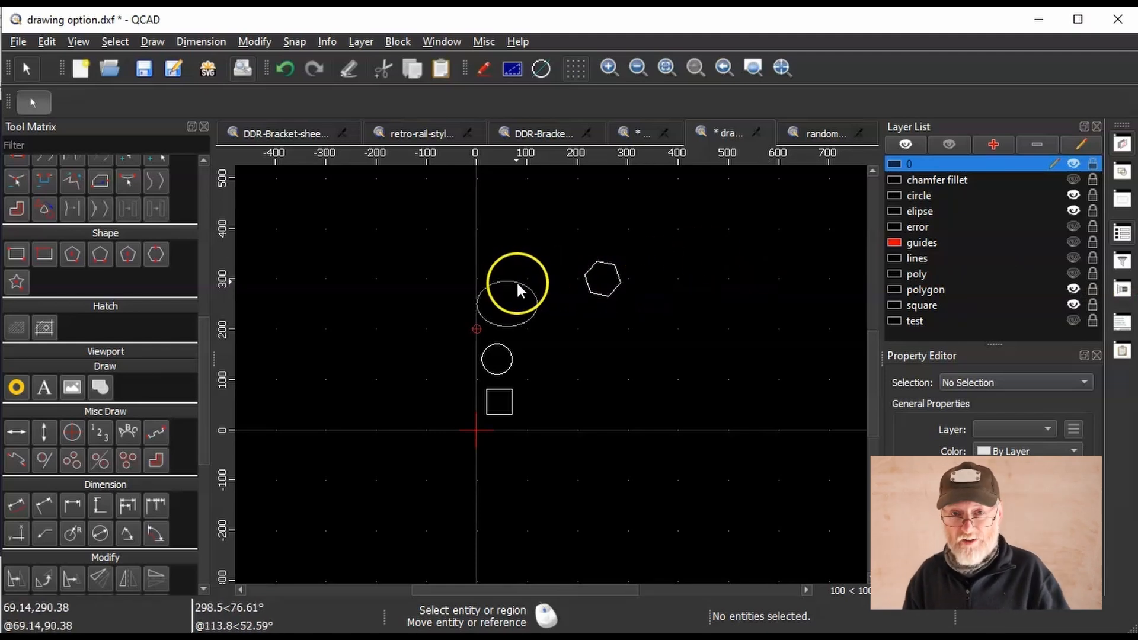
left_click(590, 270)
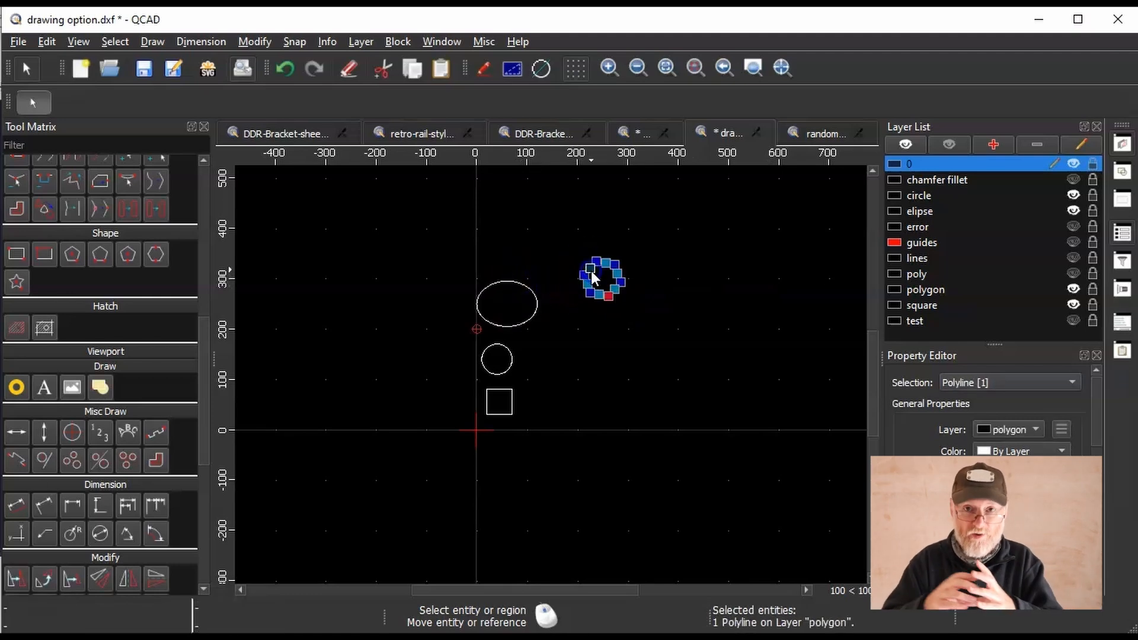
left_click(508, 350)
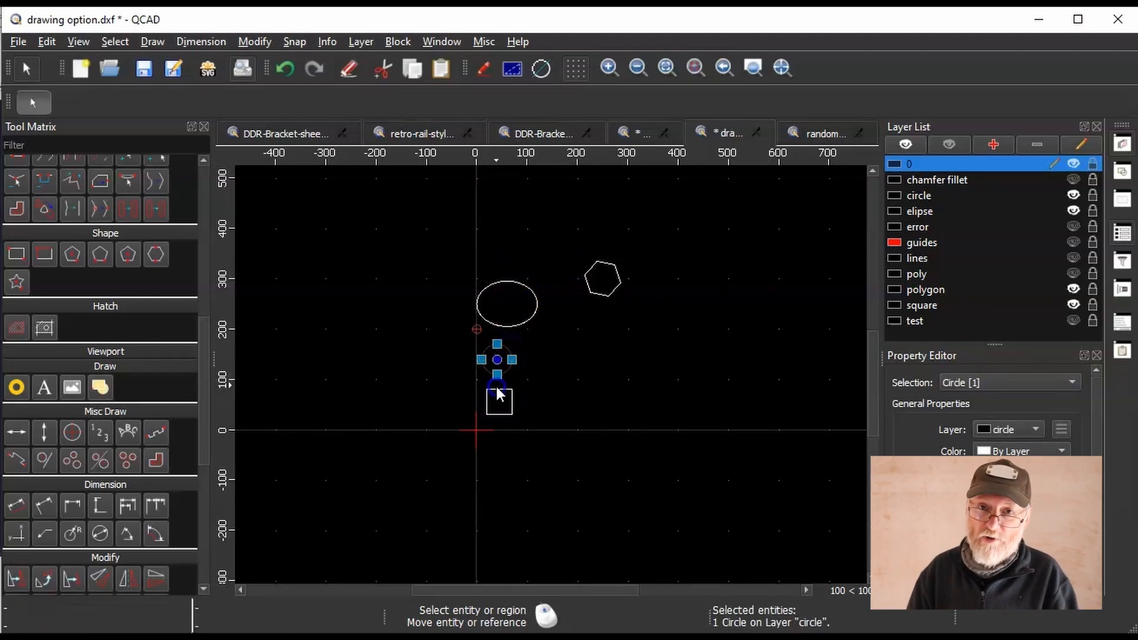
left_click(497, 389)
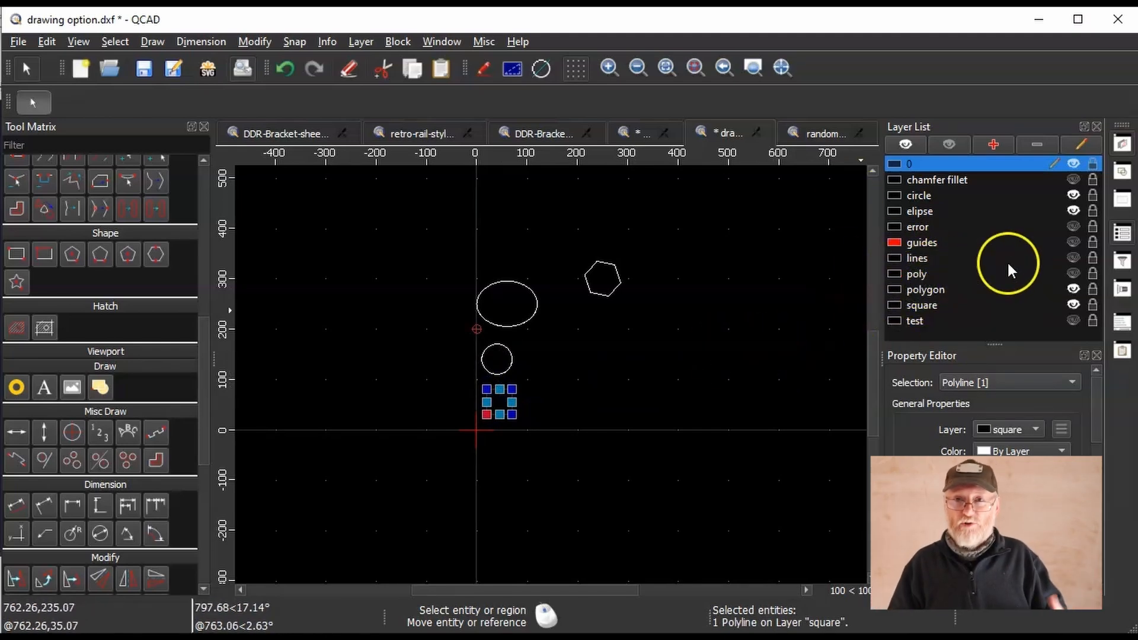
Make the chamfer fillet layer current and show its shape with the bevelled and rounded corners.
left_click(1002, 179)
left_click(1074, 179)
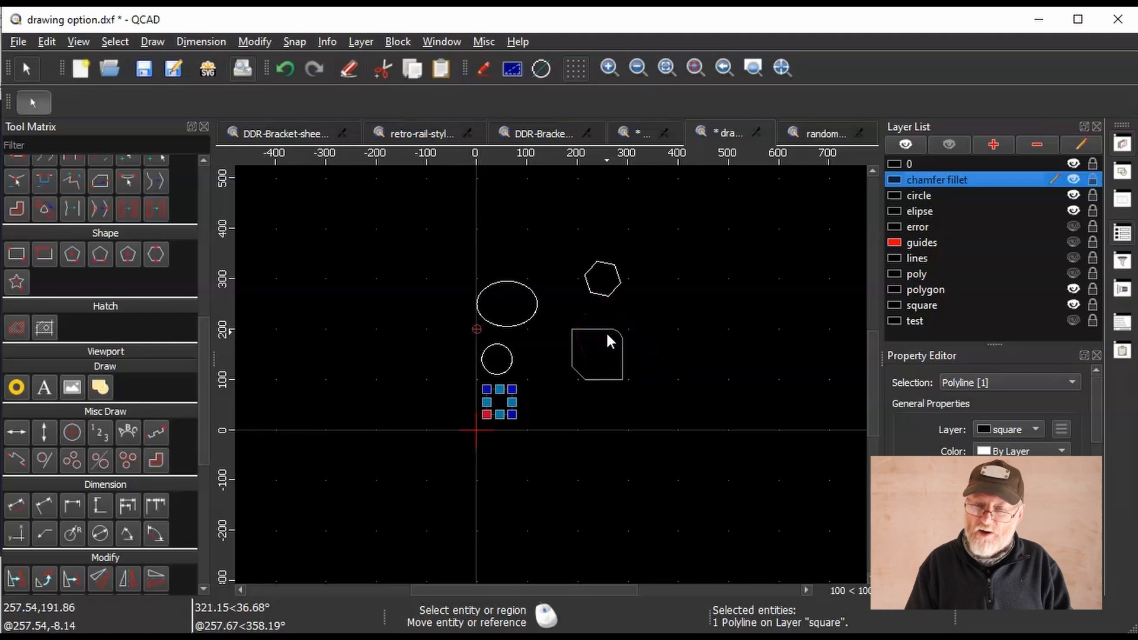
left_click(600, 349)
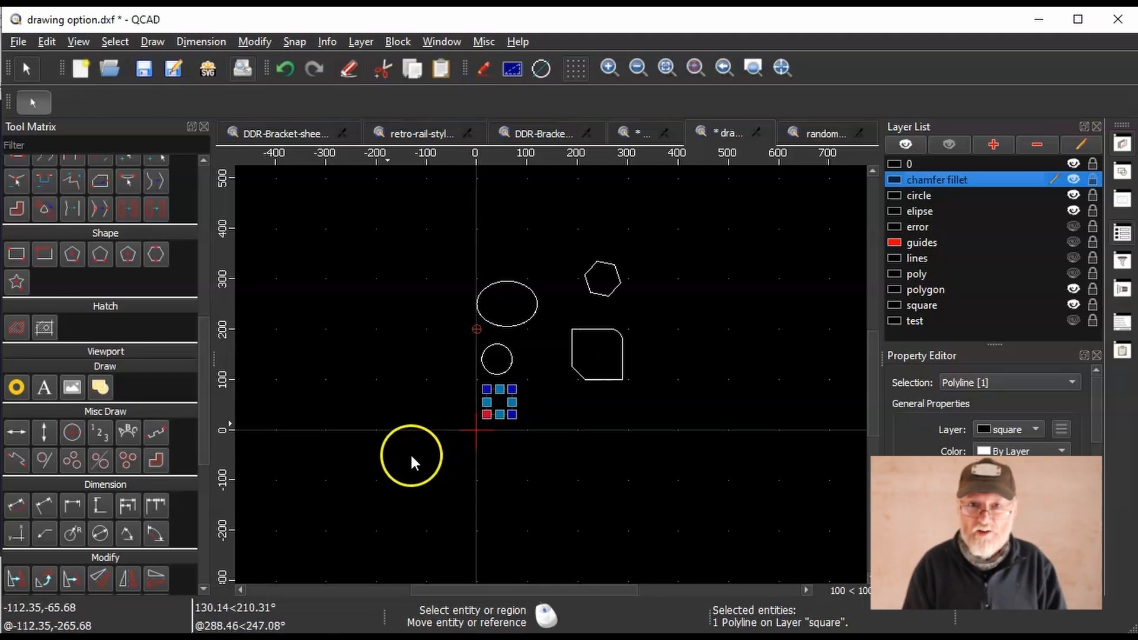
Try the Bevel tool with Length 1 and Length 2 set to 45, and leave the tool.
left_click_drag(205, 390, 201, 454)
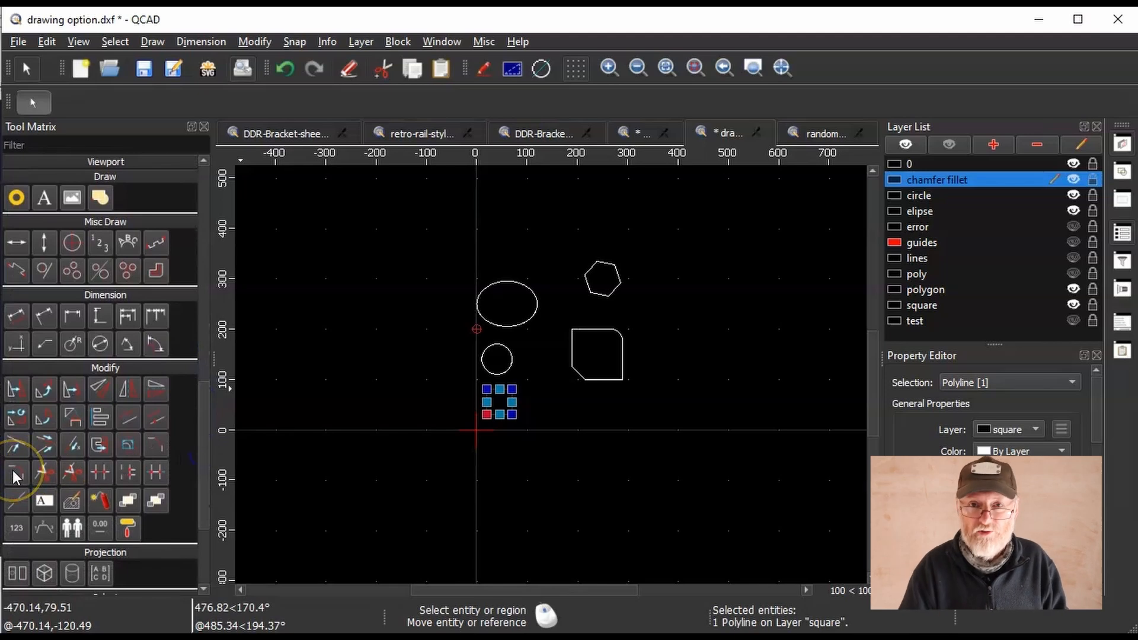
left_click(19, 472)
left_click(153, 444)
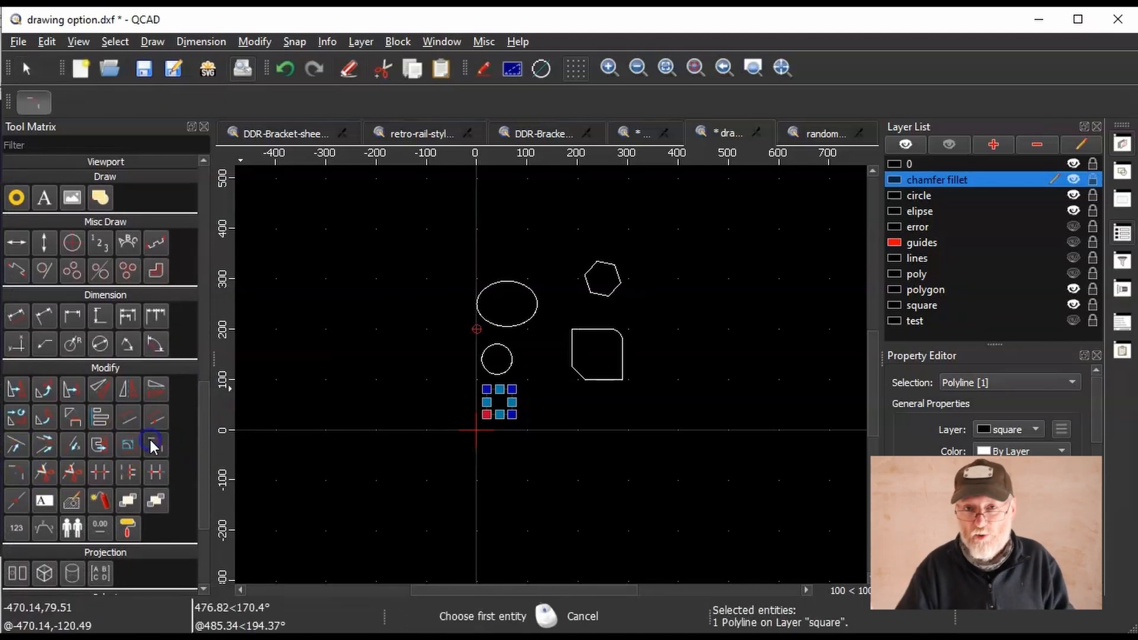
left_click(197, 103)
left_click(305, 103)
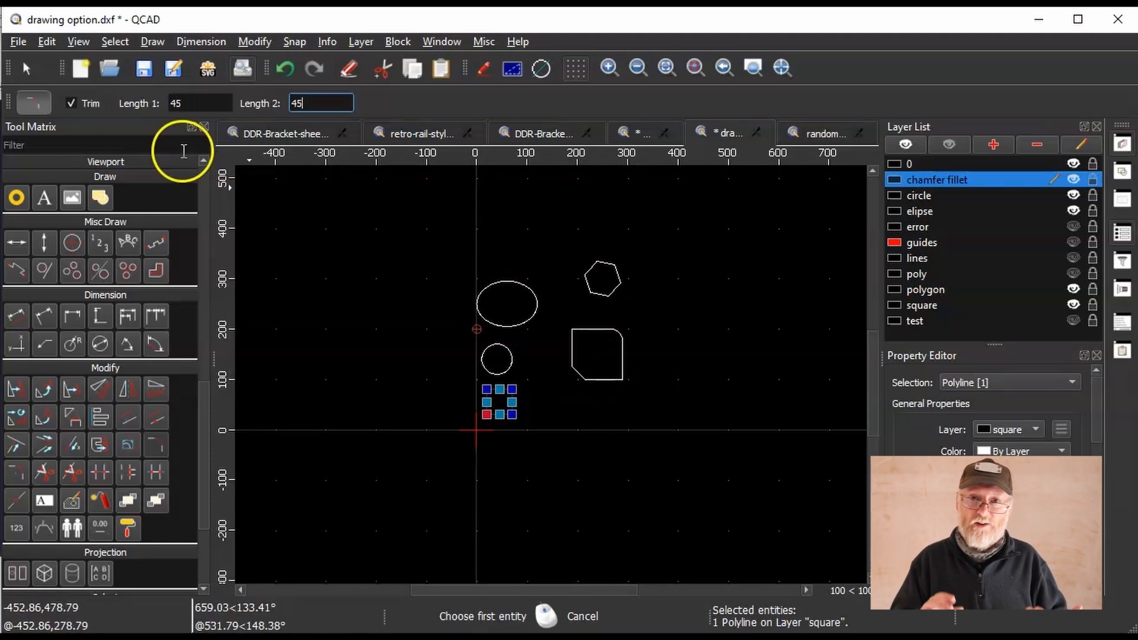
left_click(32, 68)
Select the chamfered and filleted shape to inspect its nodes and entity type, and clear the selection.
left_click(621, 348)
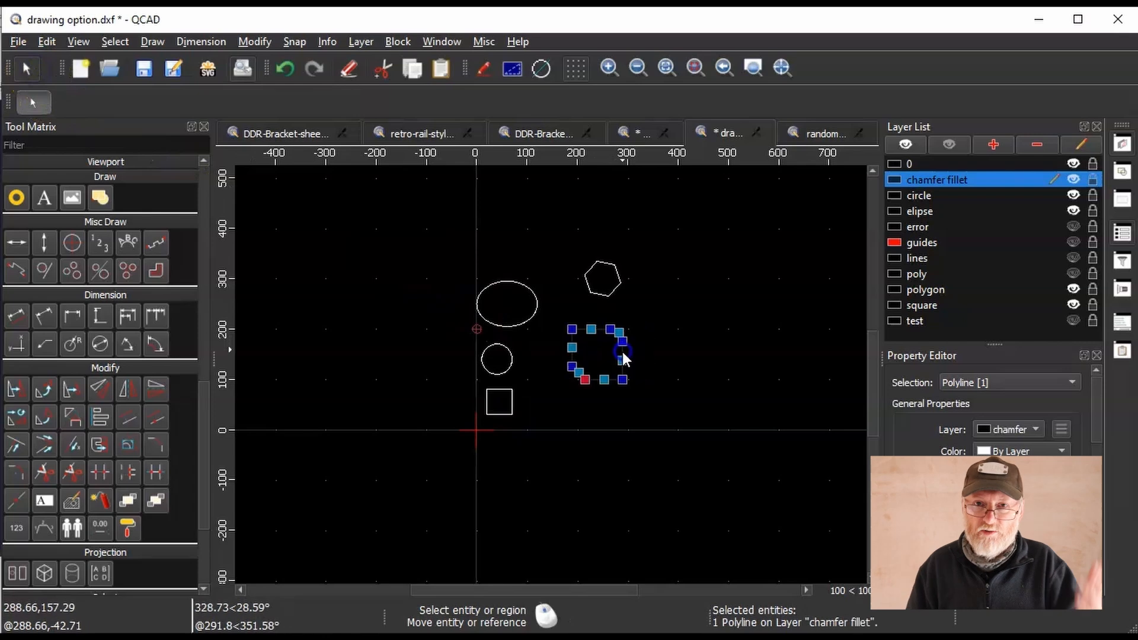
right_click(684, 340)
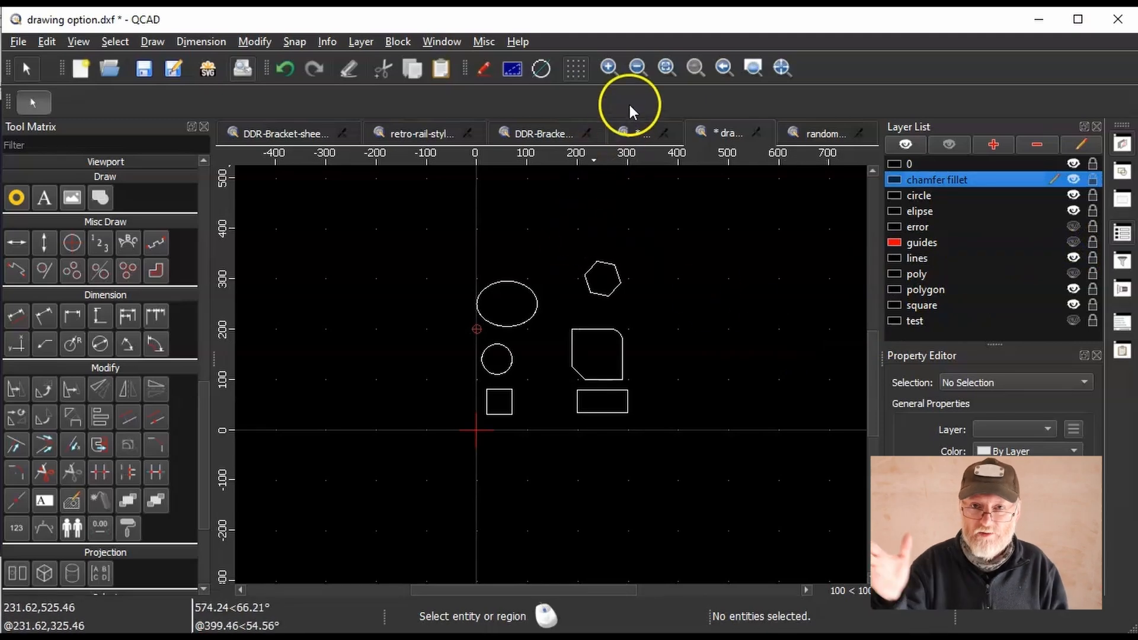
Pick each side of the rectangle below the chamfered shape in turn to check its entity type and layer.
left_click(638, 68)
left_click(638, 67)
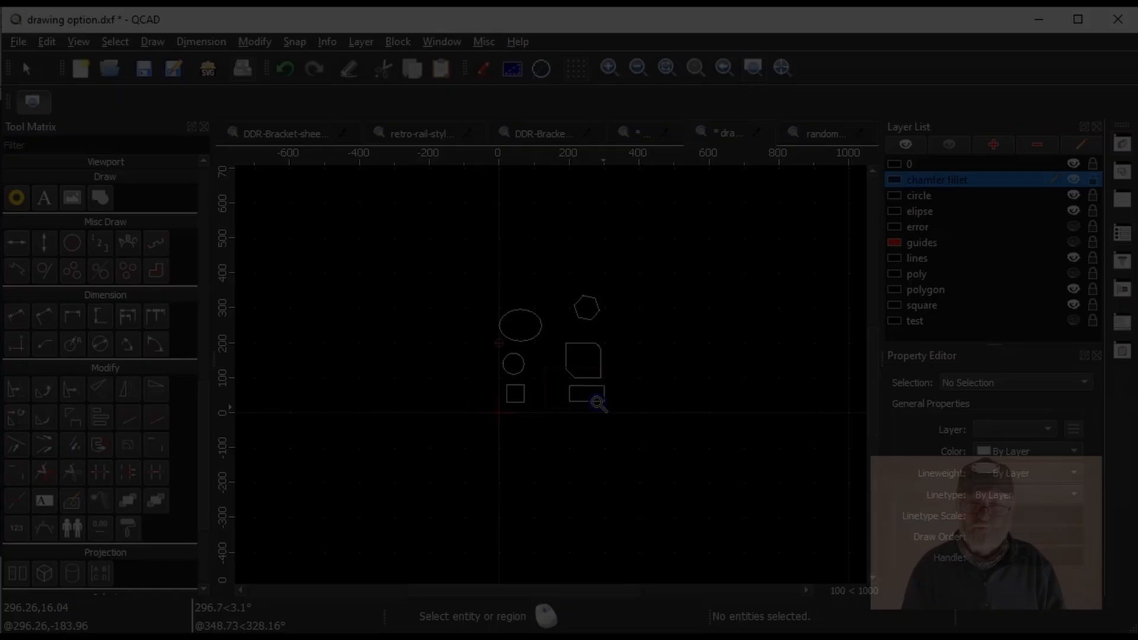
scroll(597, 403, "up", 10)
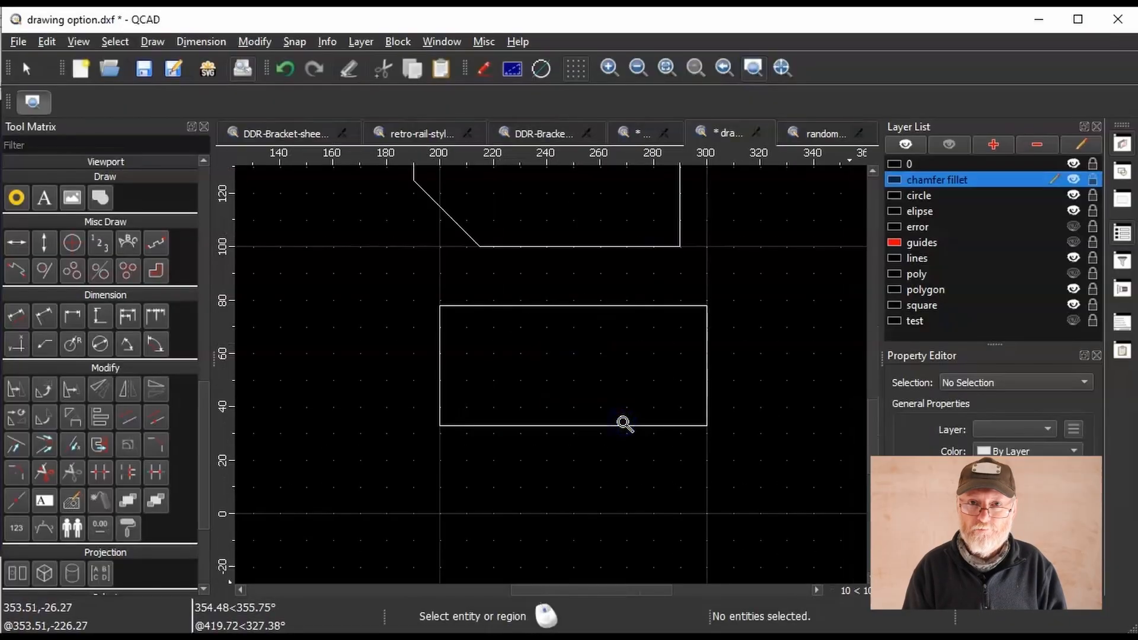
left_click(28, 68)
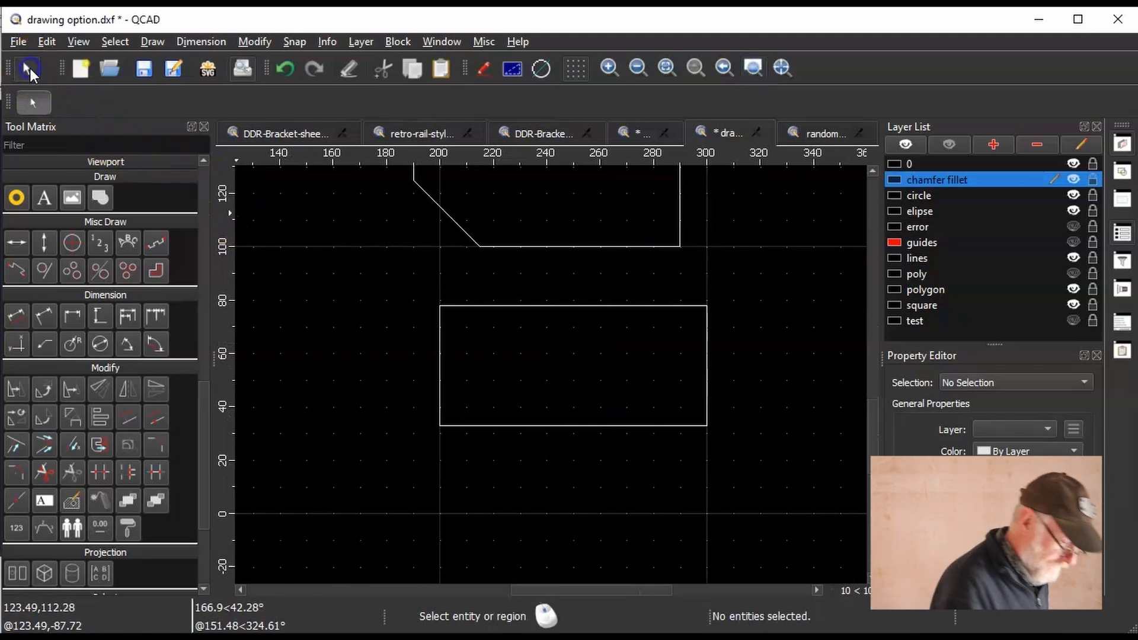
left_click(522, 306)
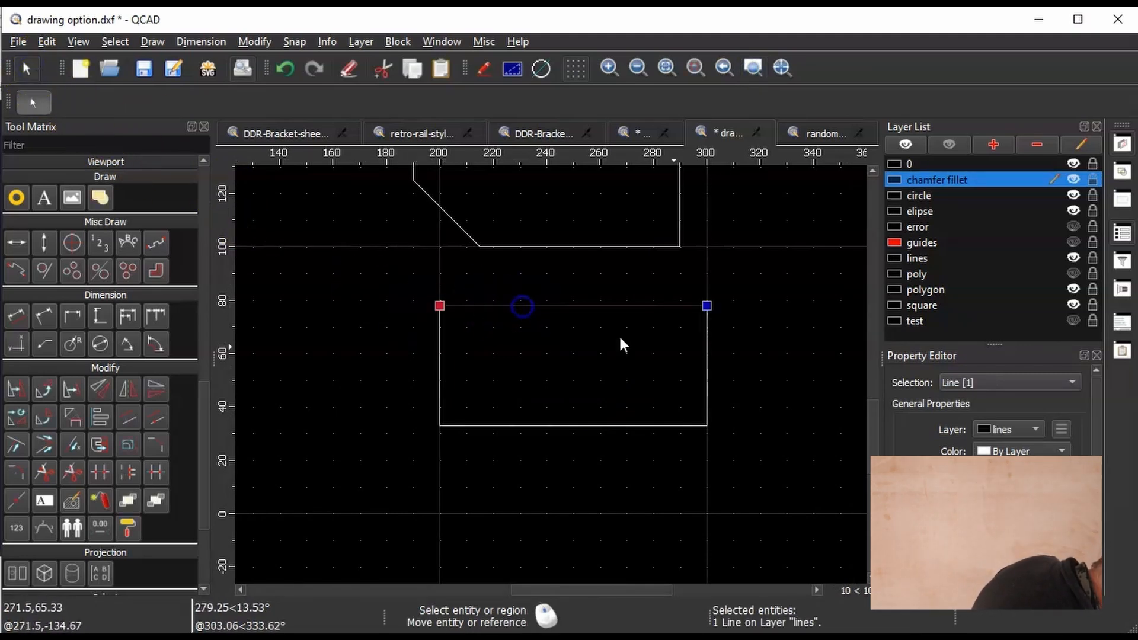
left_click(710, 345)
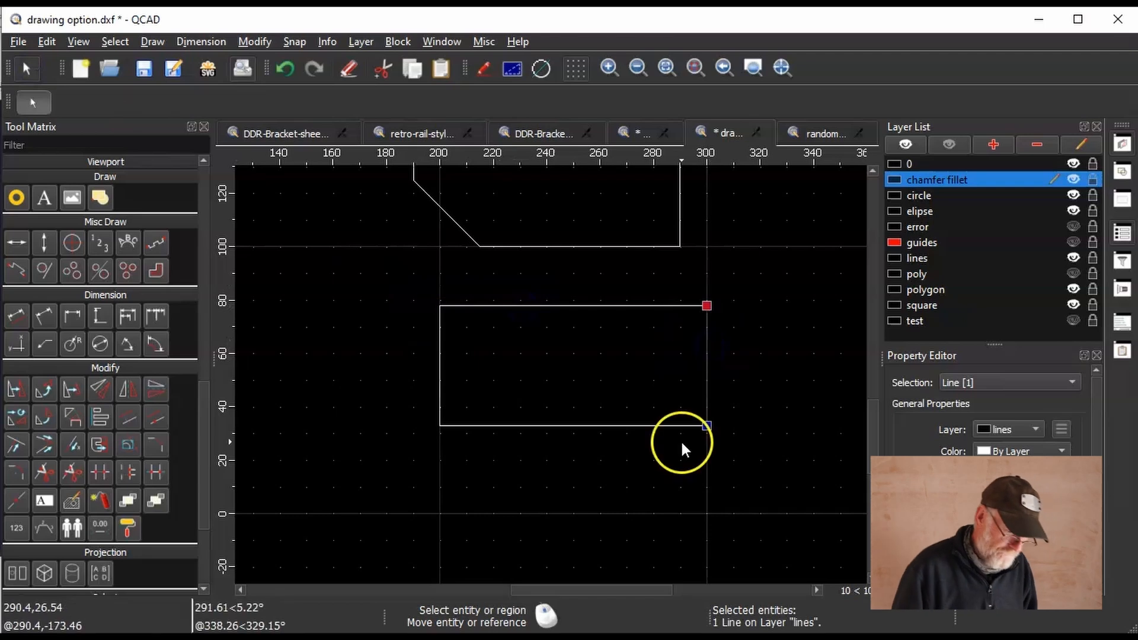
left_click(678, 425)
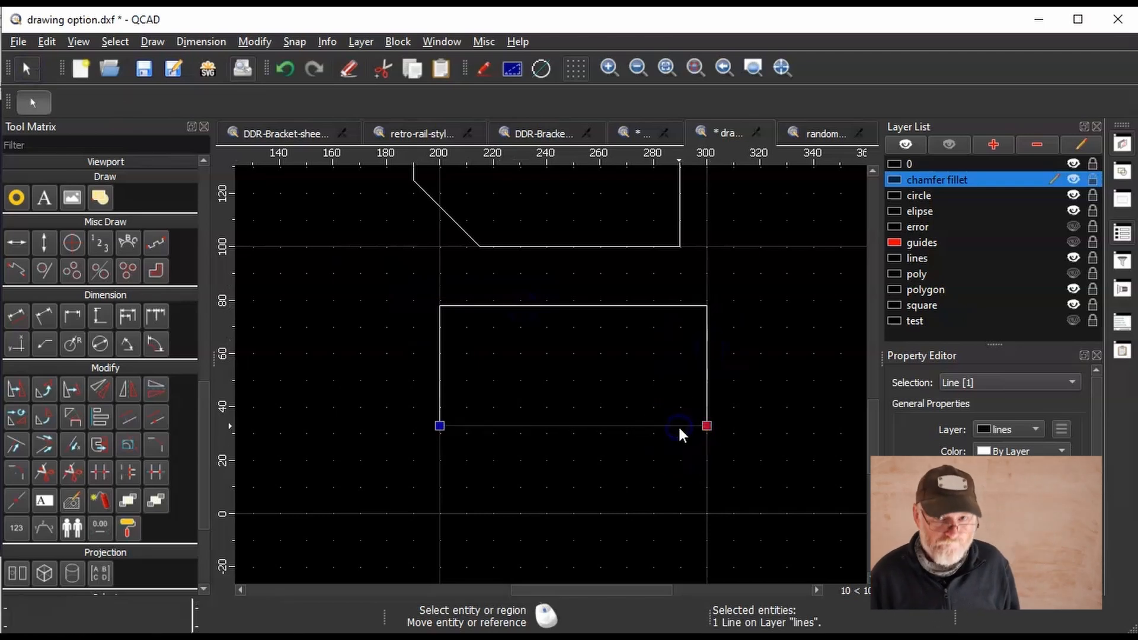
left_click(437, 333)
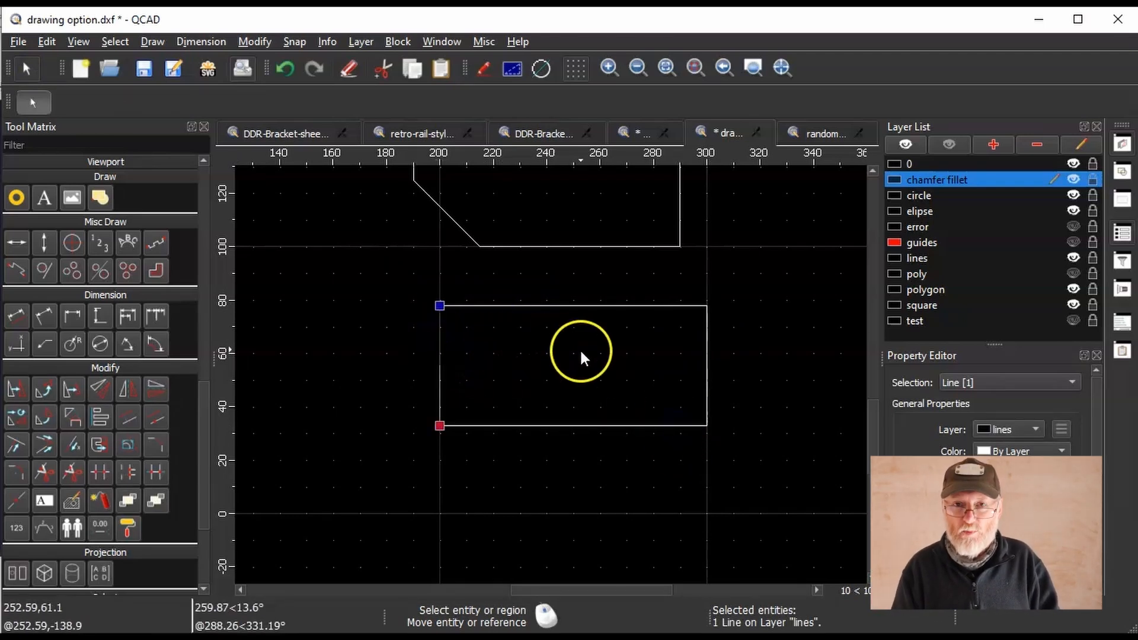
left_click(585, 305)
left_click(705, 350)
left_click(665, 416)
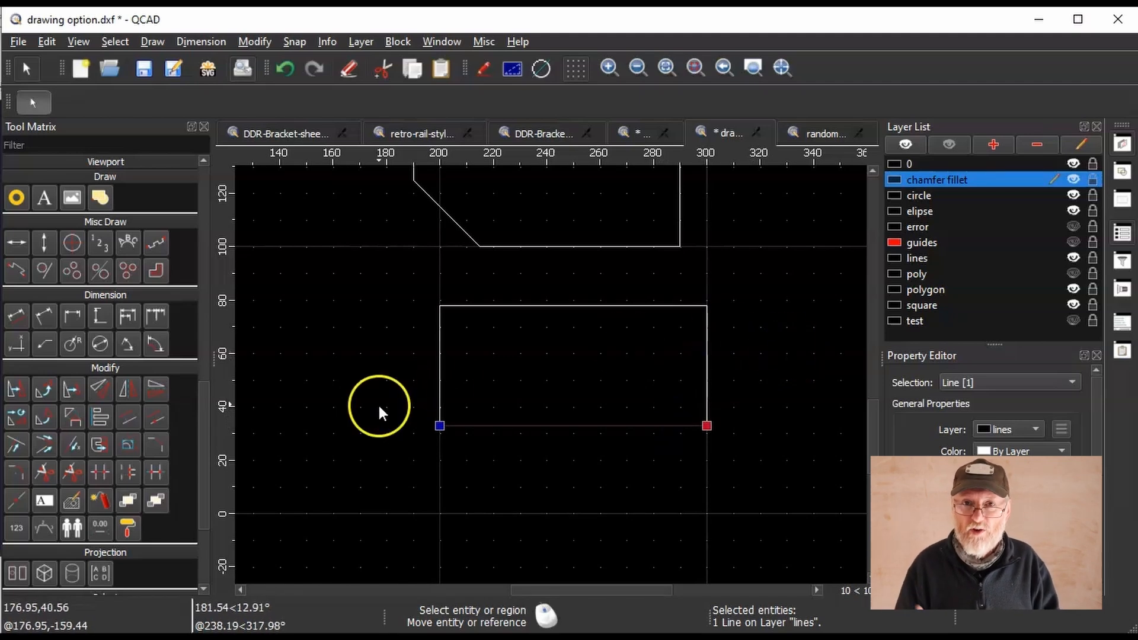
Create a polyline from the rectangle's segments with Tolerance 0.1 and Simplify on, and select it to check its entity type.
left_click_drag(203, 415, 239, 295)
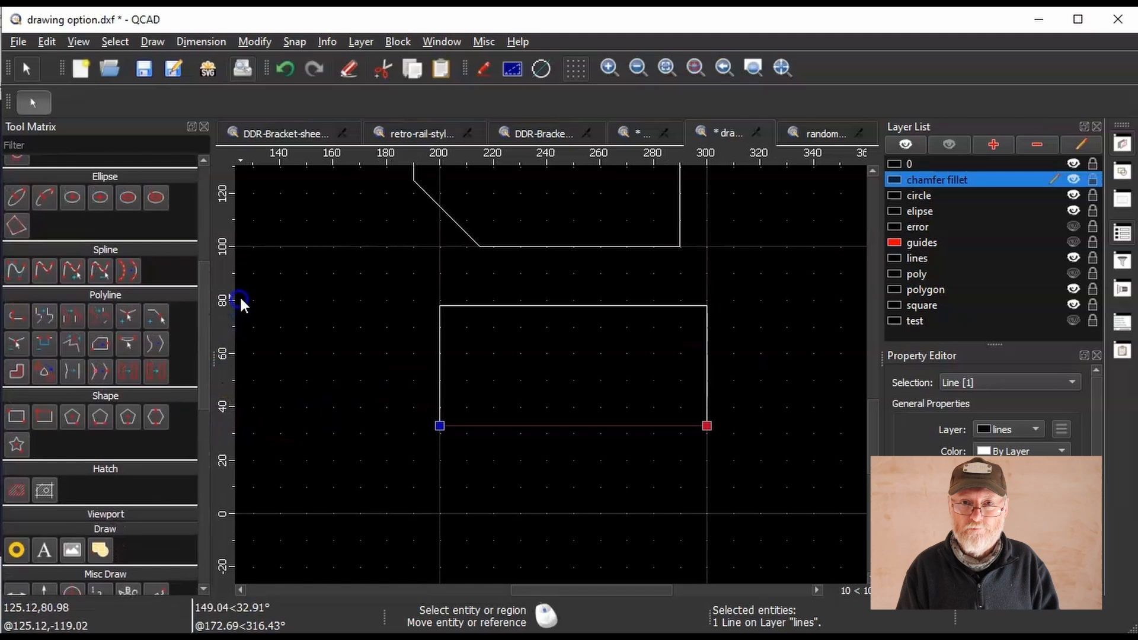
left_click(42, 316)
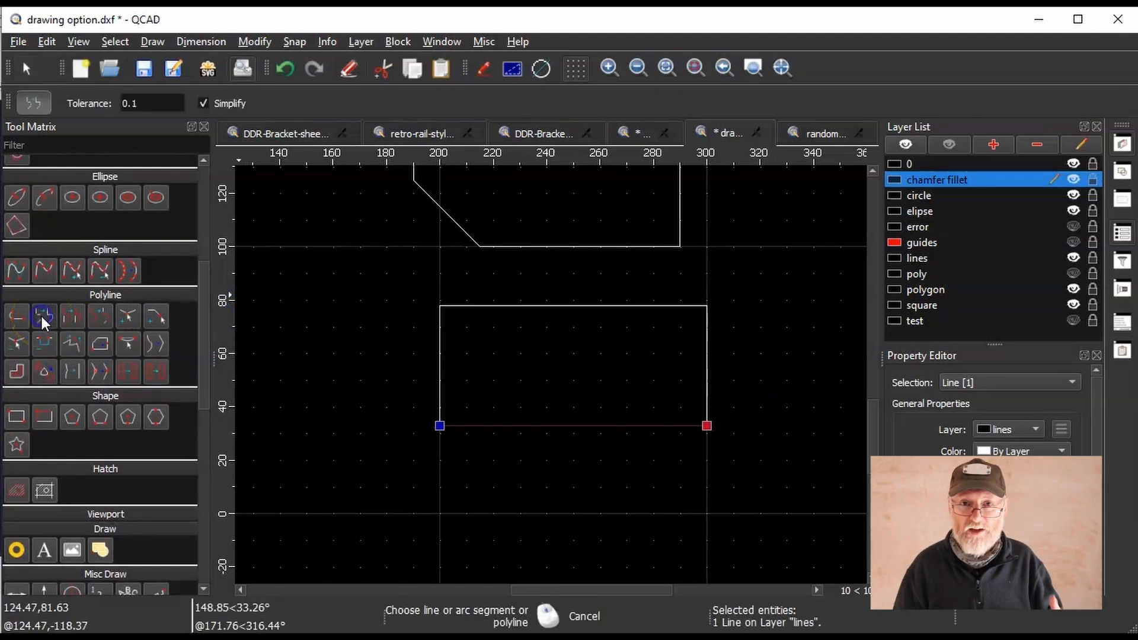
left_click(641, 305)
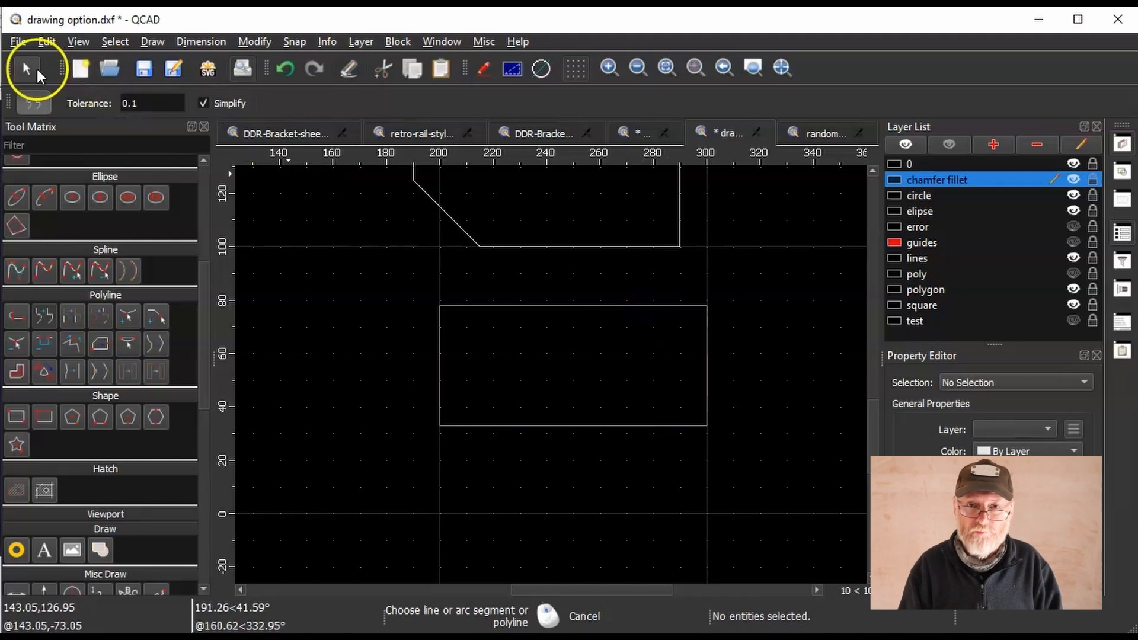
left_click(37, 70)
left_click(543, 304)
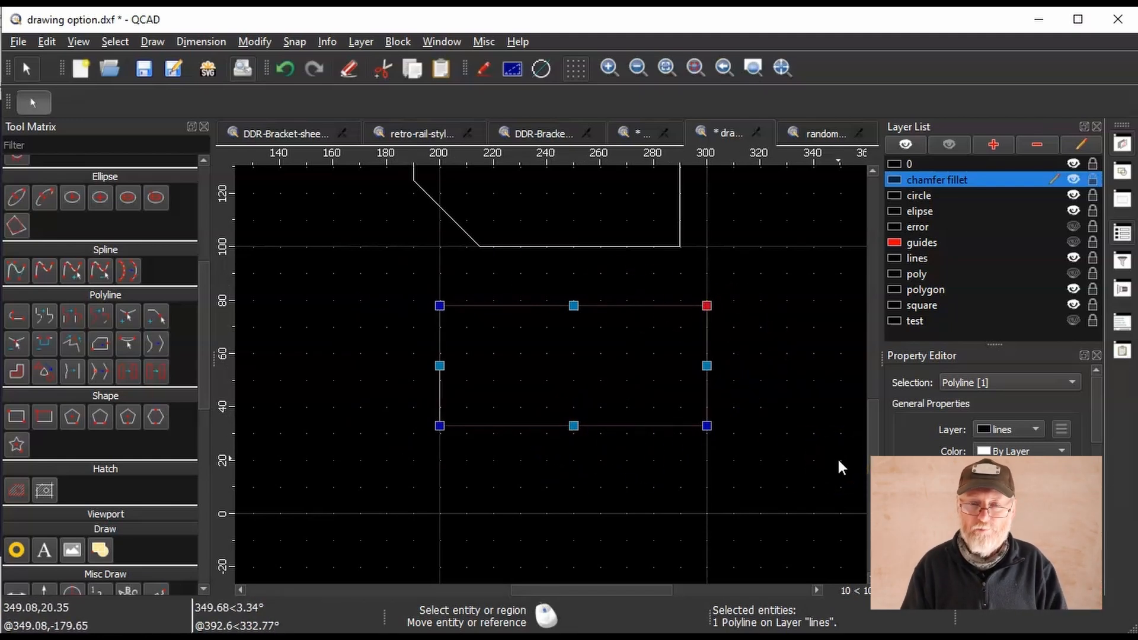
left_click(778, 394)
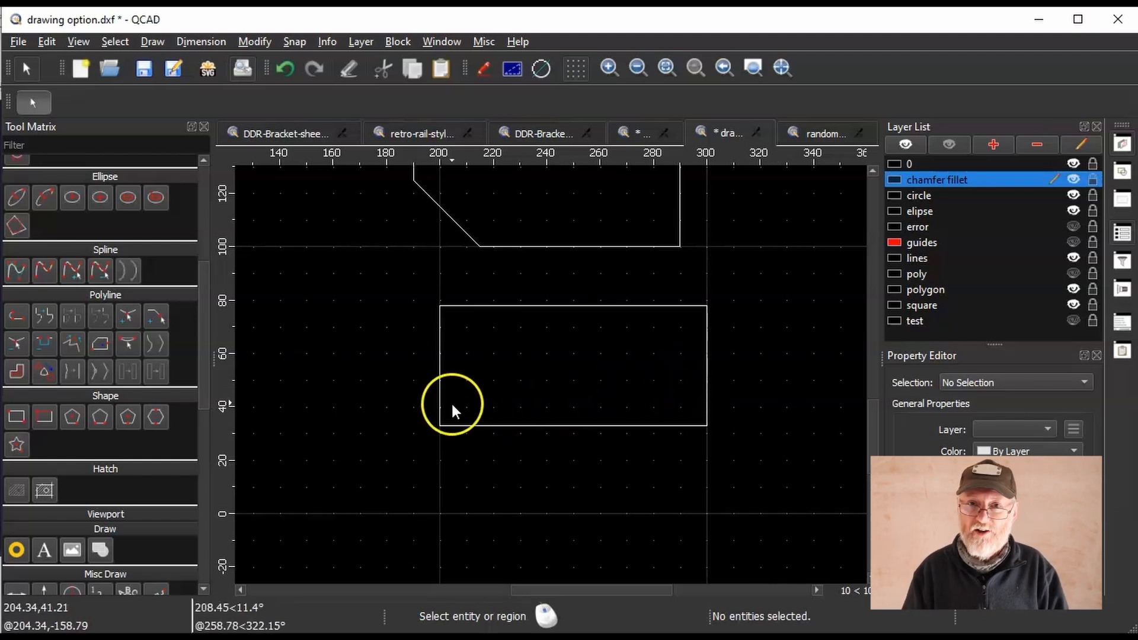
Compare the rectangle's polyline with the short line overlapping the lower half of its left side by selecting each in turn.
left_click(540, 306)
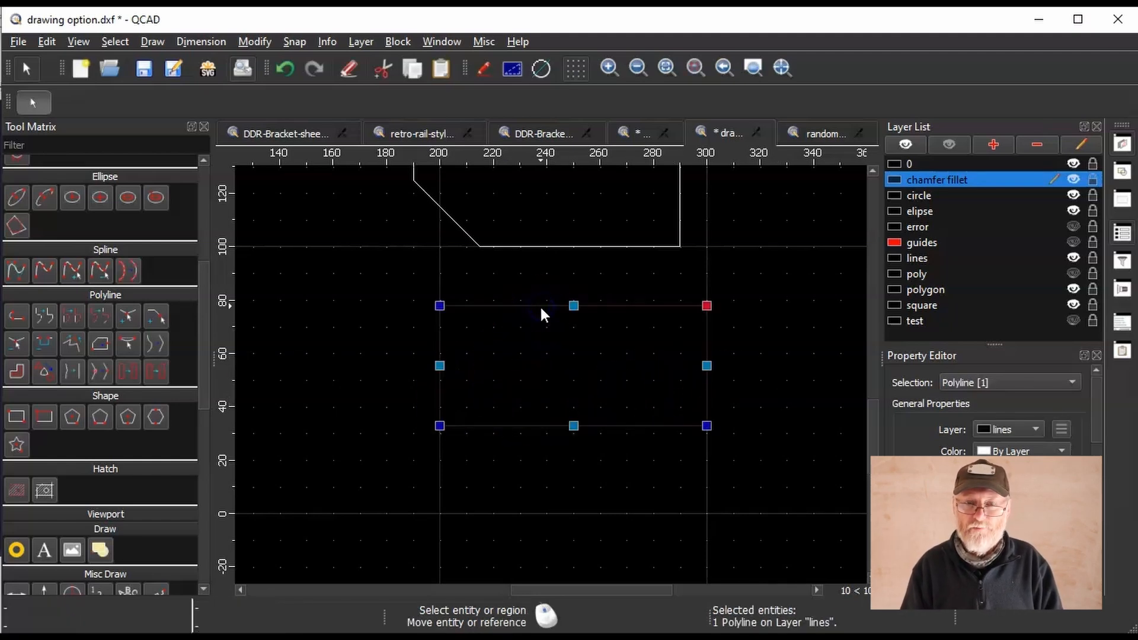
left_click(761, 347)
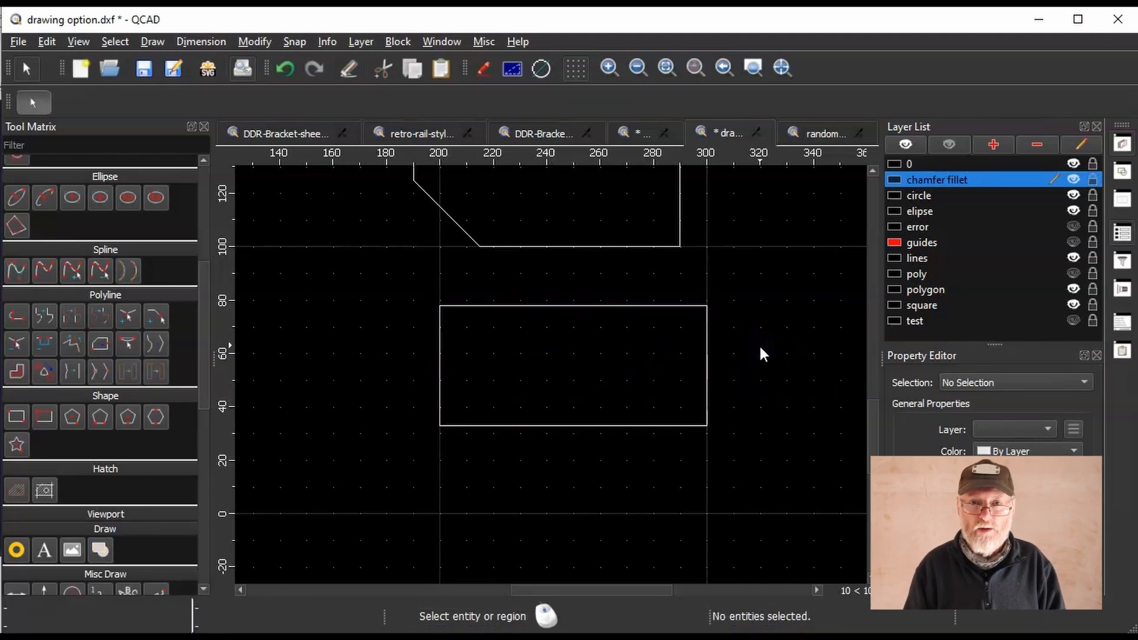
left_click(439, 396)
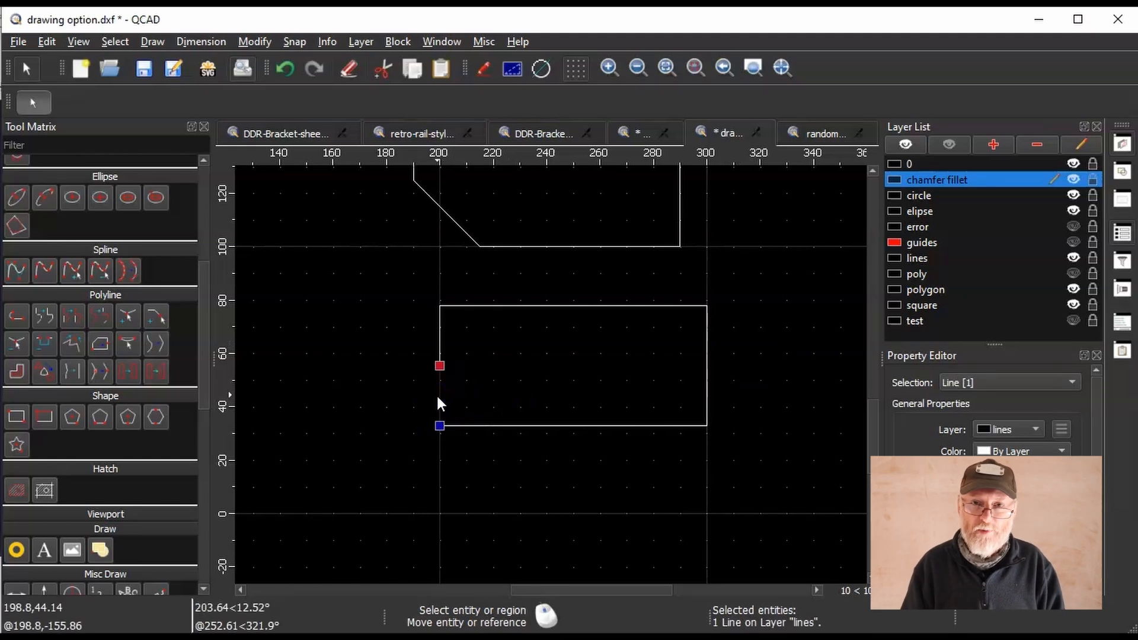
left_click(378, 406)
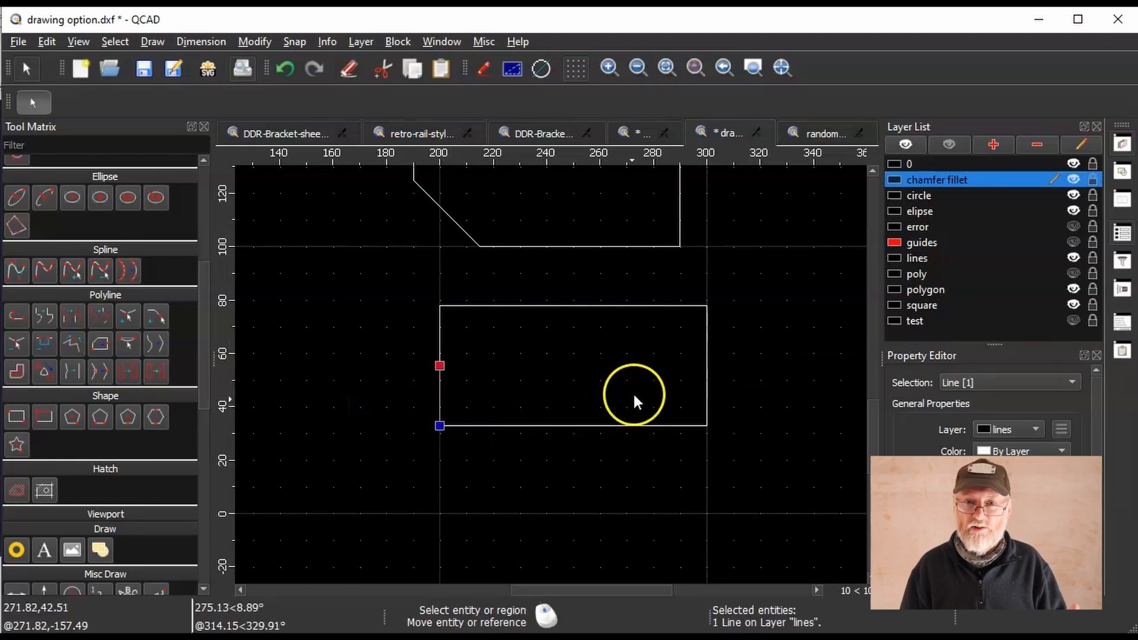
right_click(764, 332)
left_click(702, 307)
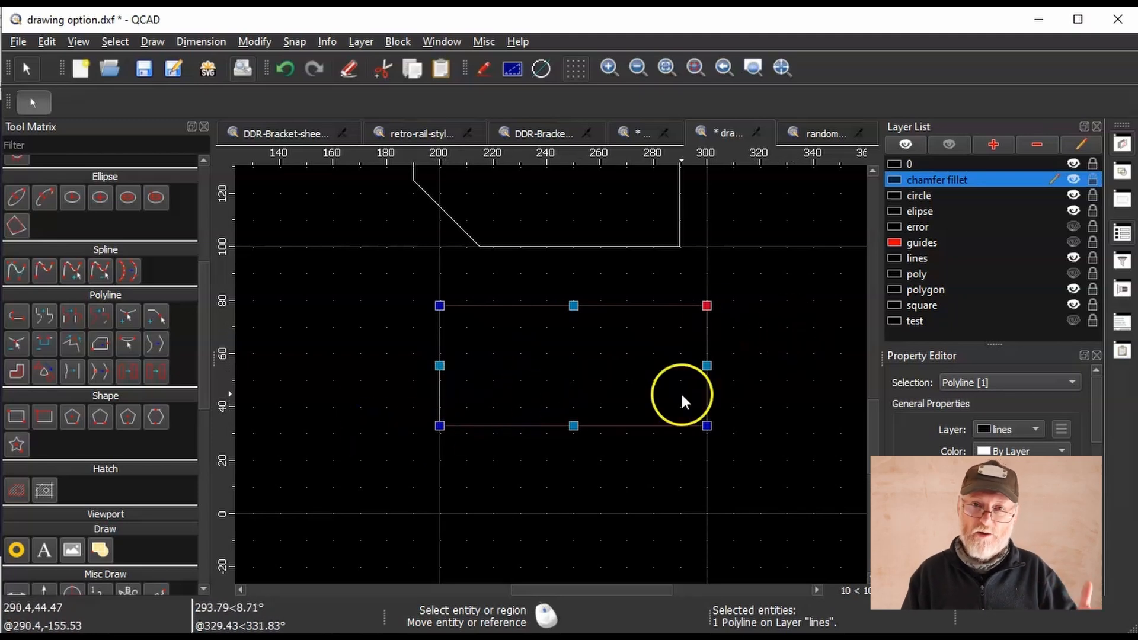
left_click(753, 357)
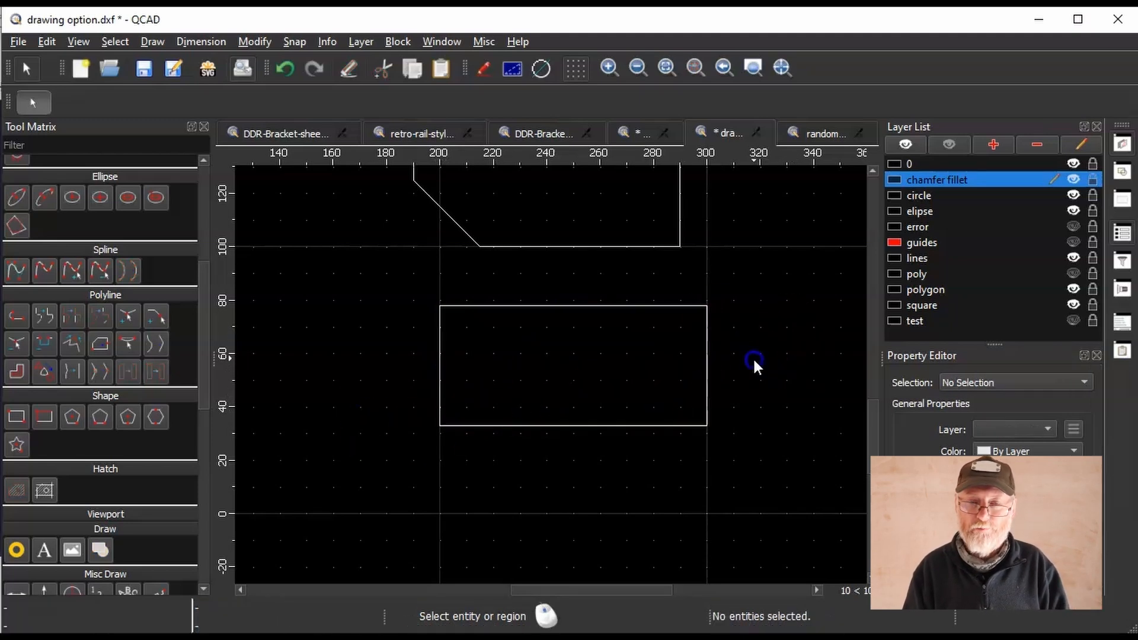
left_click(681, 305)
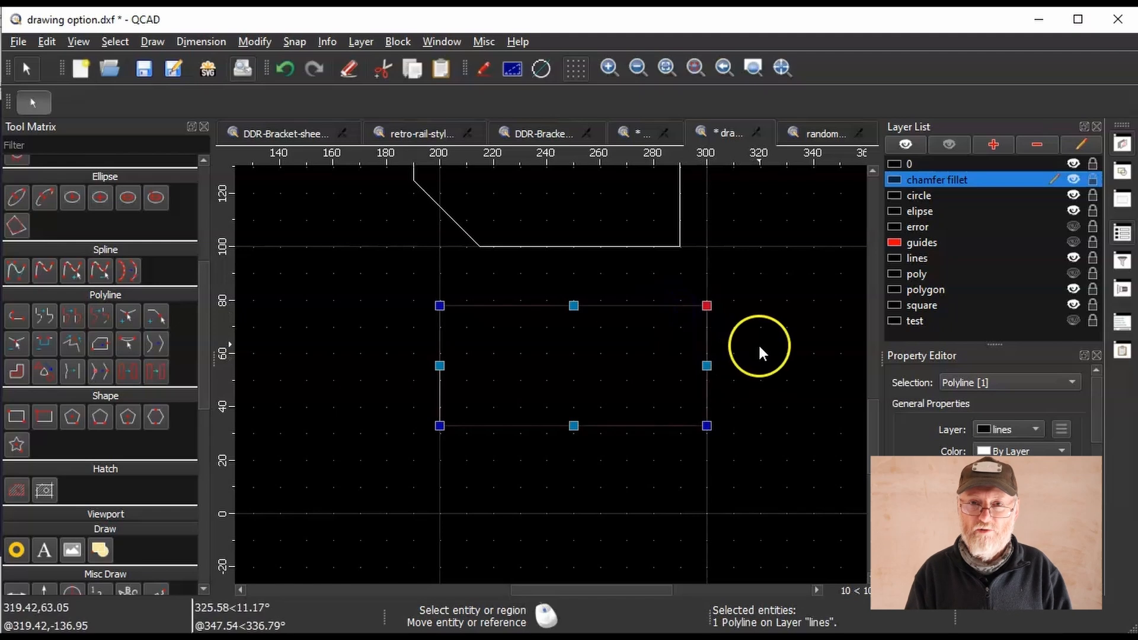
left_click(439, 392)
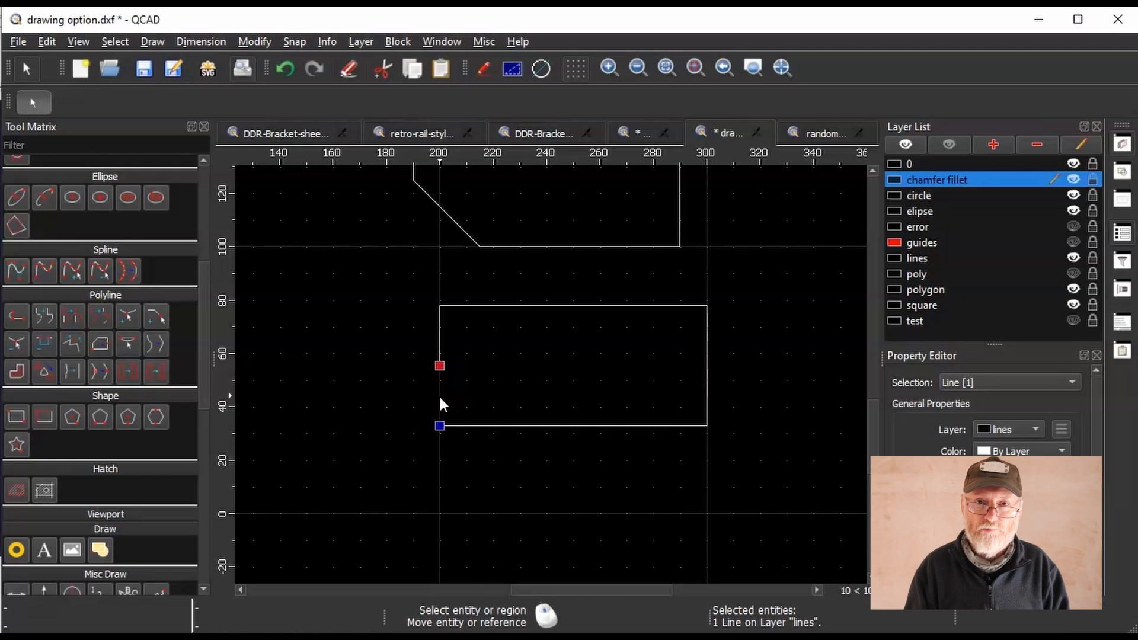
Show the poly layer and select its freeform outline to inspect the entity type and nodes.
left_click(972, 144)
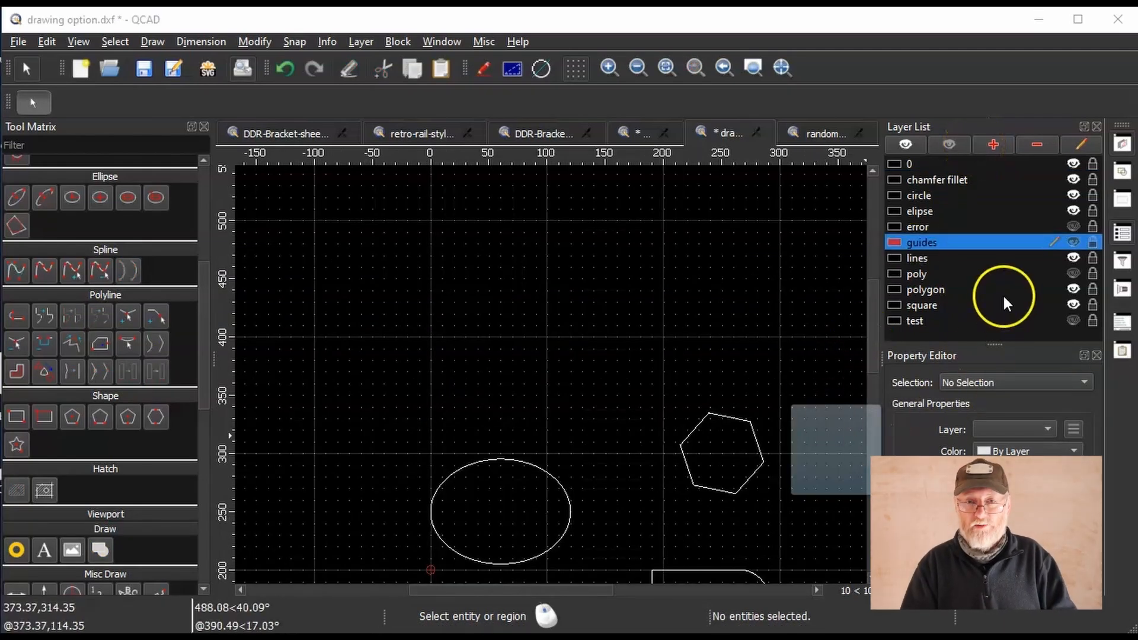
left_click(1073, 273)
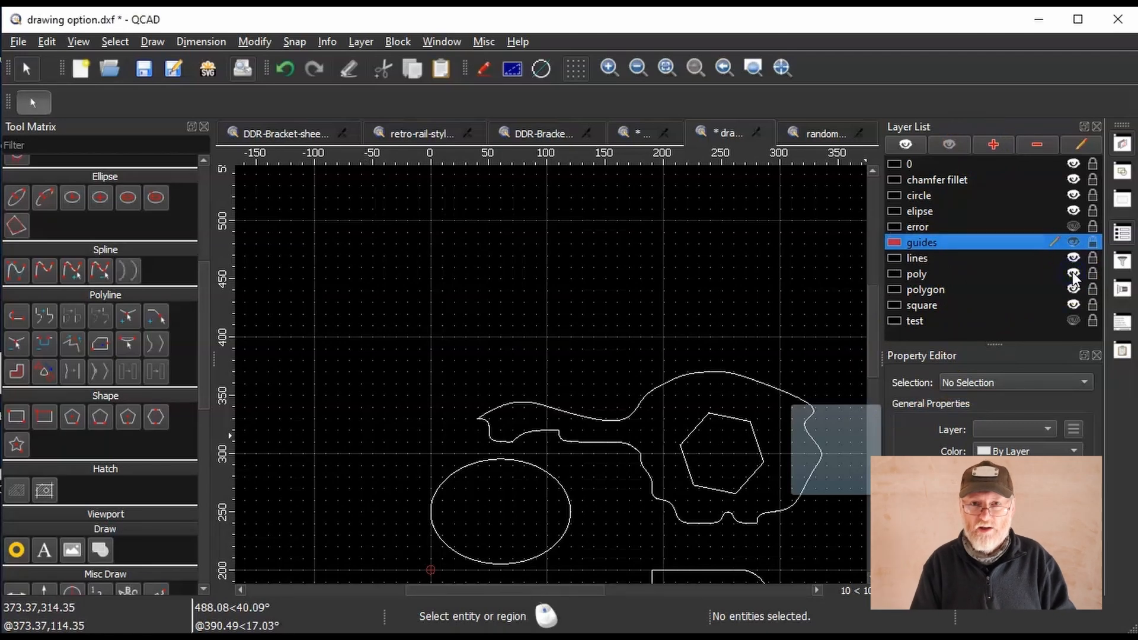
left_click_drag(874, 332, 871, 365)
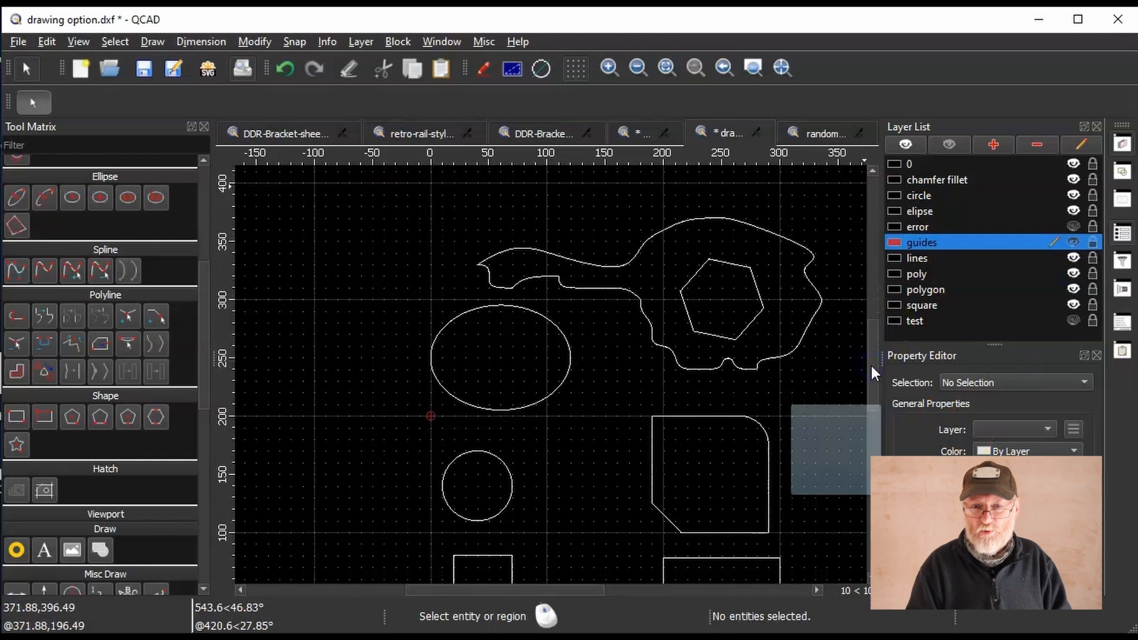
left_click_drag(472, 590, 522, 597)
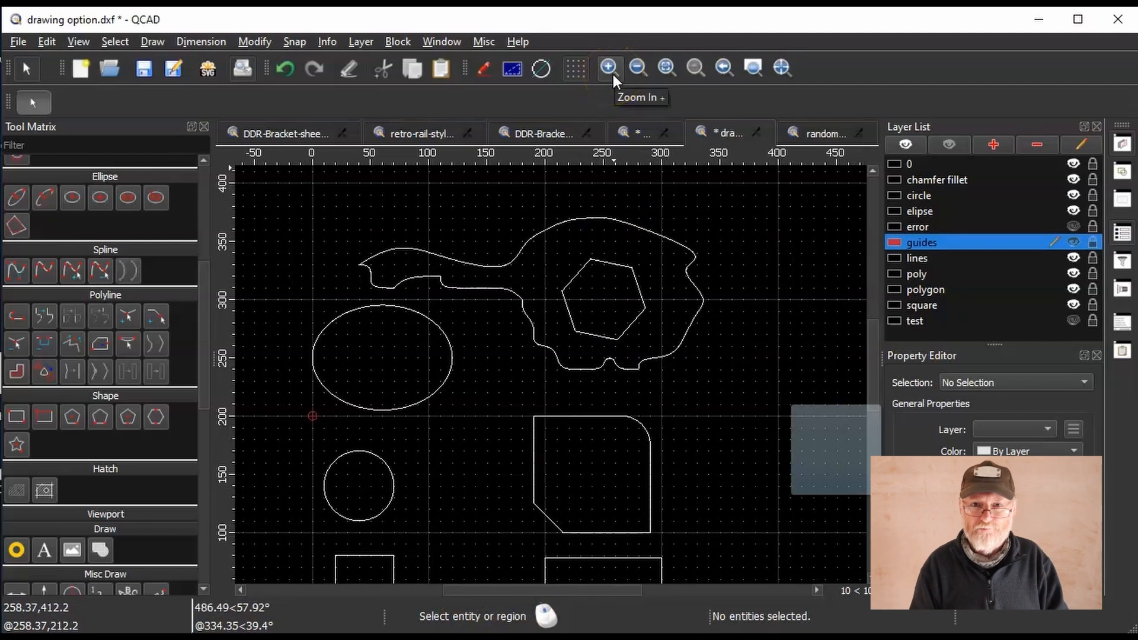
left_click(578, 217)
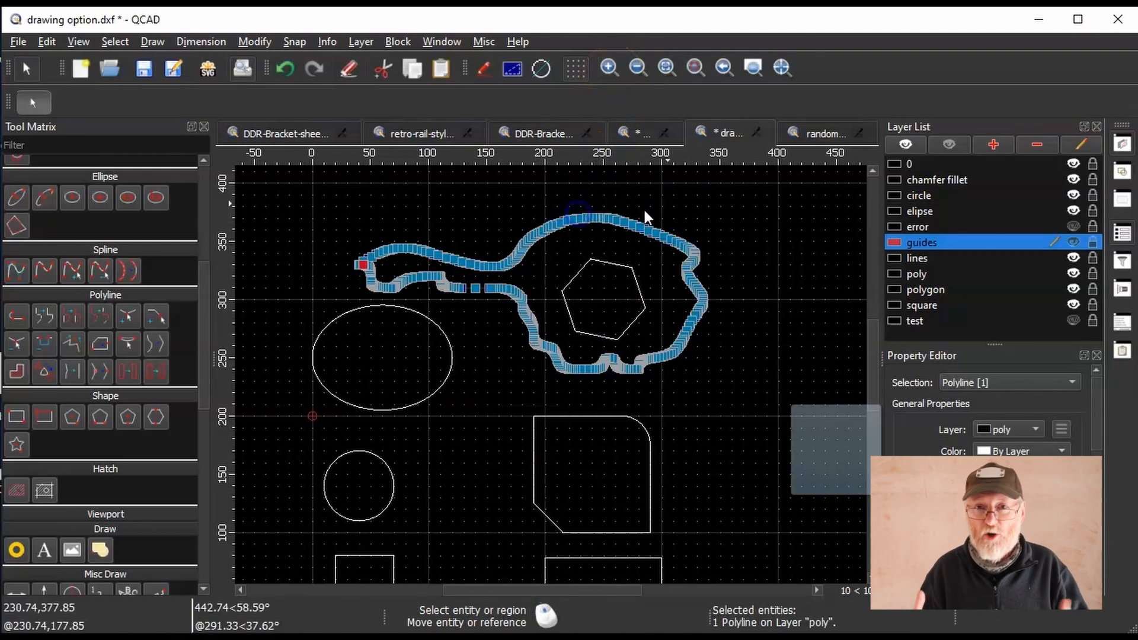
Examine the polyline nodes up close along the upper curve of the selected freeform outline.
left_click(694, 66)
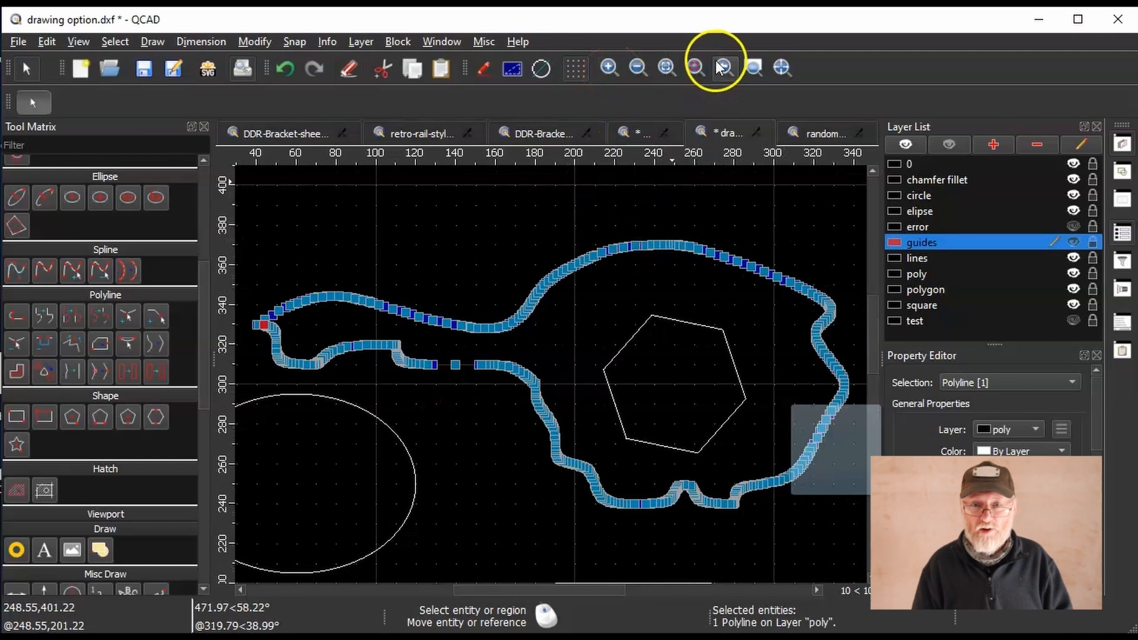
left_click(753, 67)
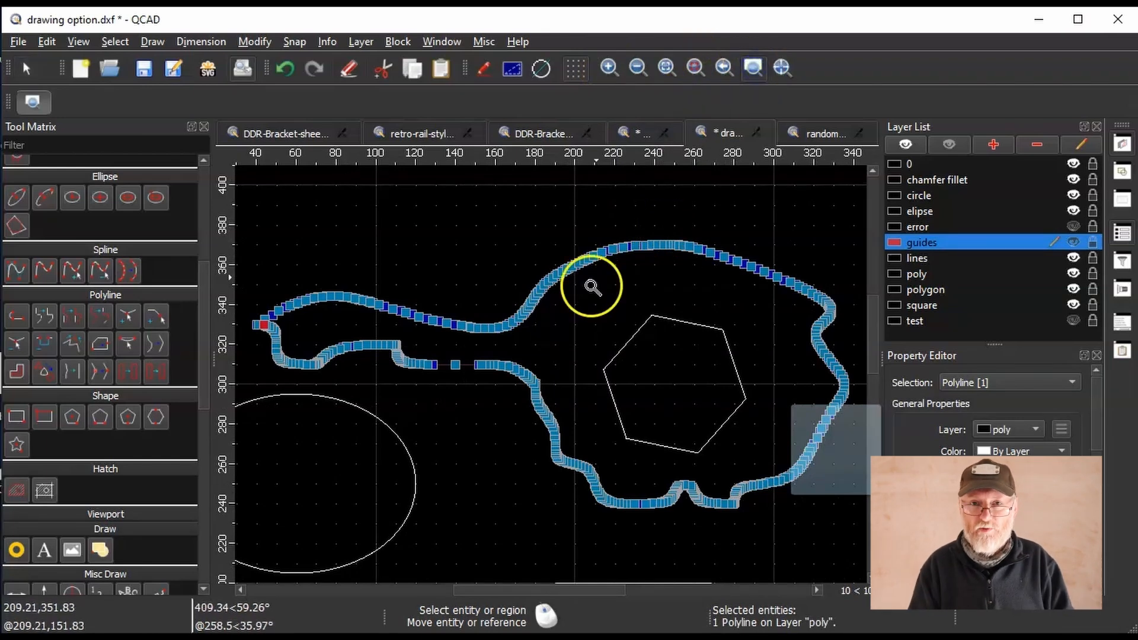
left_click_drag(642, 229, 696, 264)
left_click(792, 309)
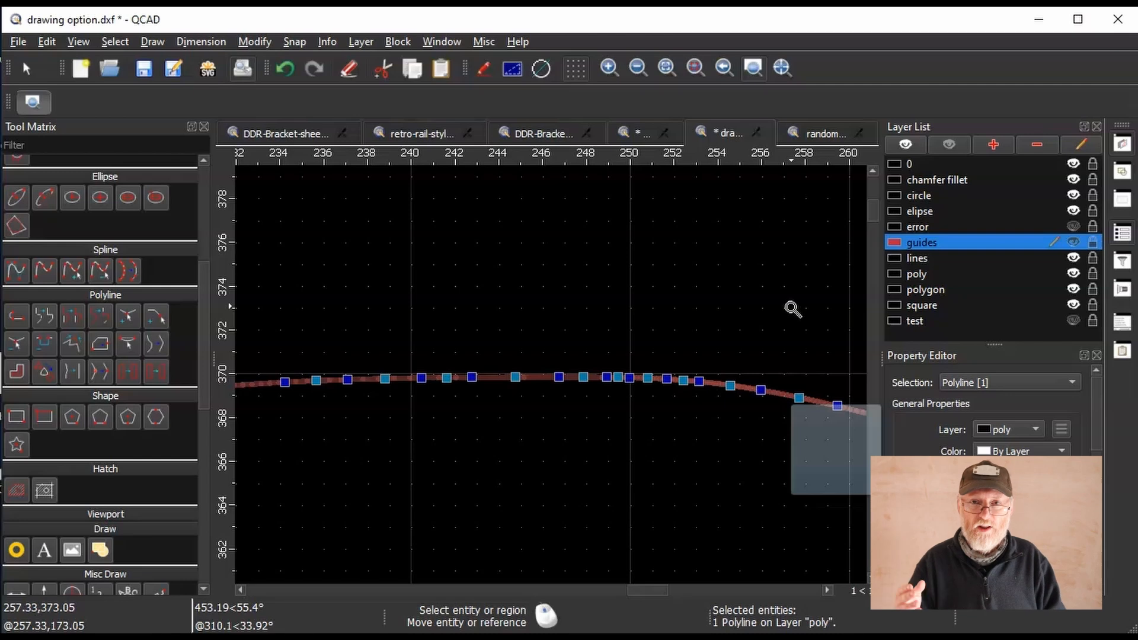
Examine the whole selected freeform outline and inspect the nodes up close at its pointed left tip.
left_click(638, 68)
left_click(638, 68)
left_click(638, 67)
left_click(638, 67)
left_click(637, 67)
left_click(637, 67)
left_click(638, 67)
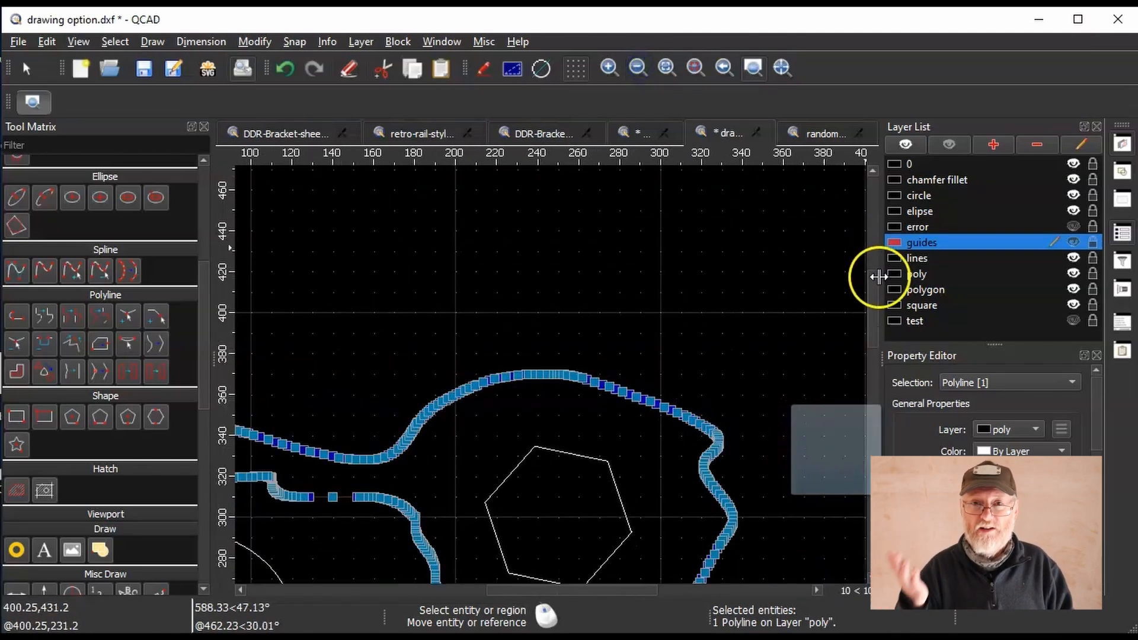
scroll(872, 296, "down", 3)
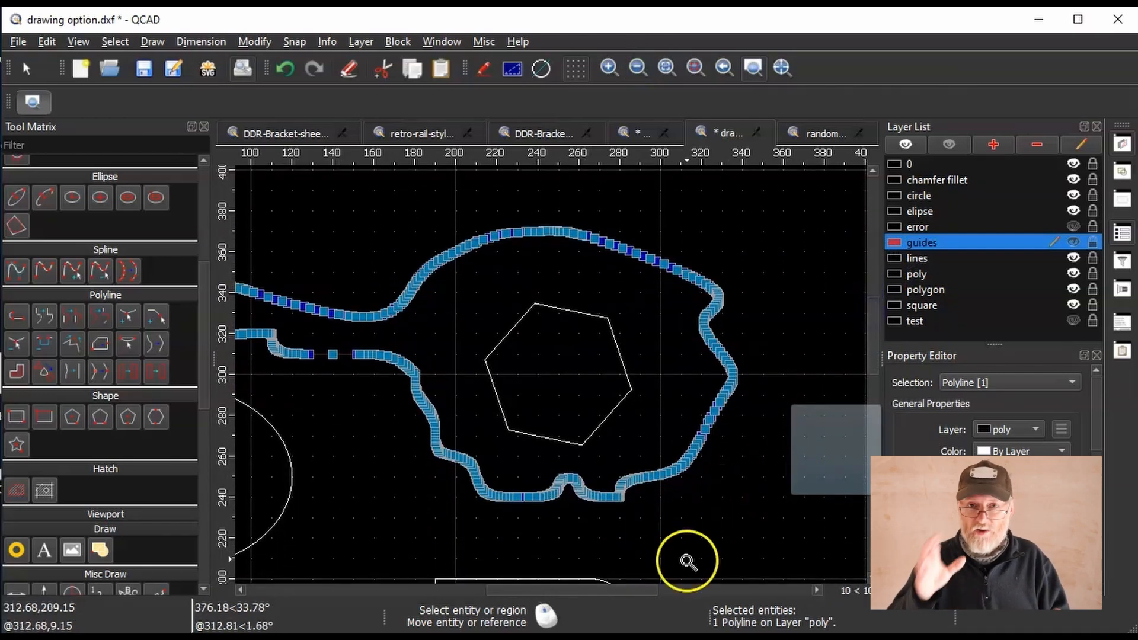
left_click_drag(620, 591, 594, 592)
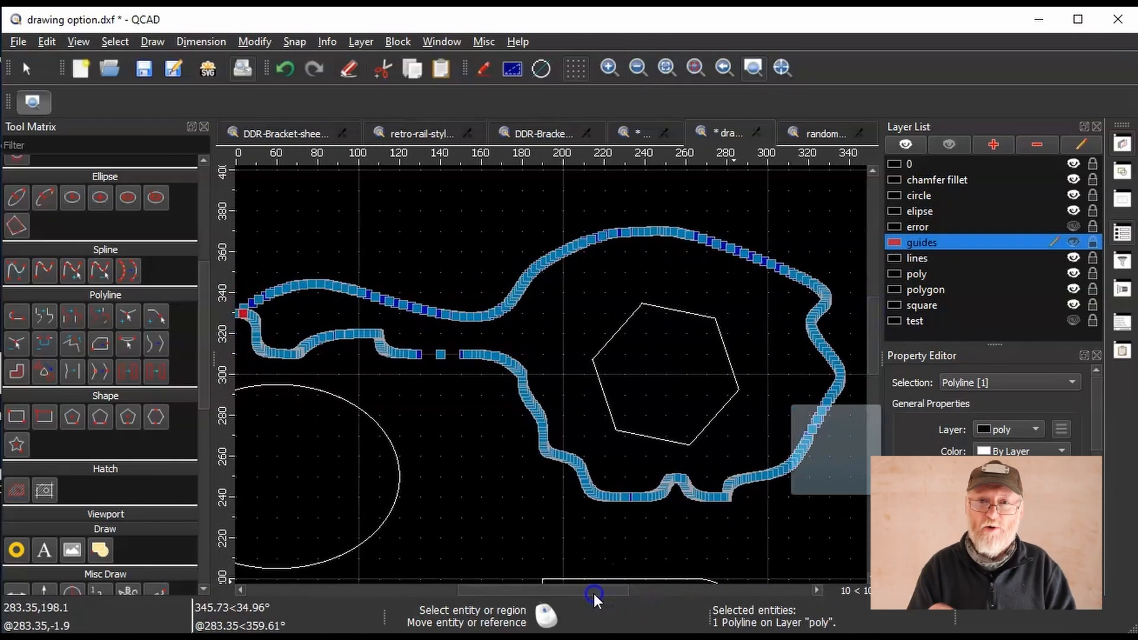
left_click(637, 67)
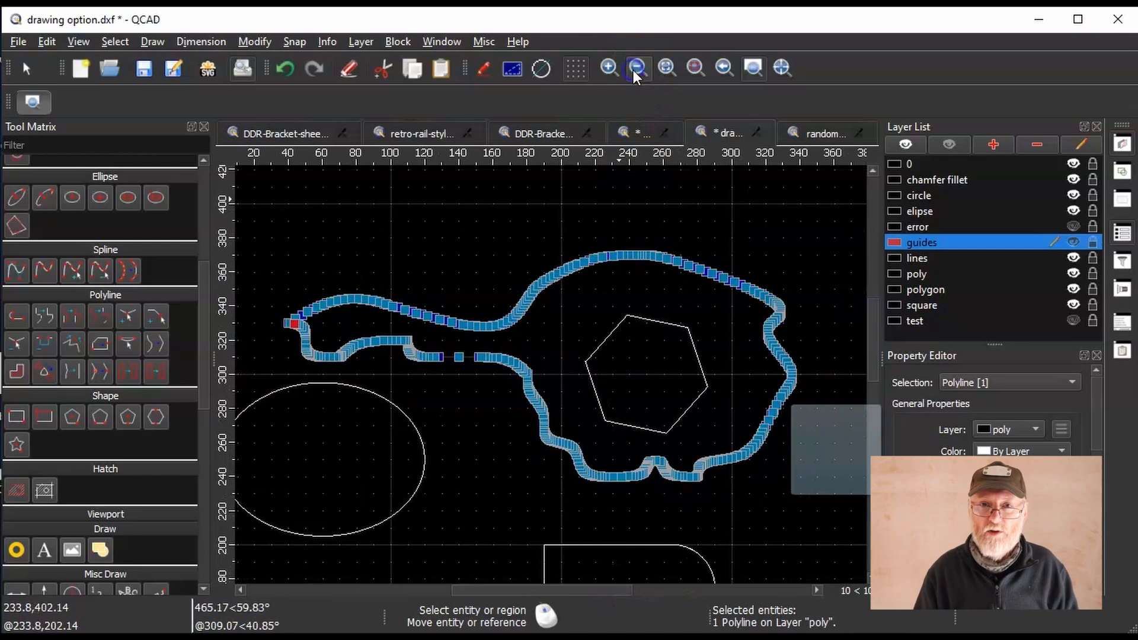
left_click(634, 69)
left_click_drag(874, 365, 874, 373)
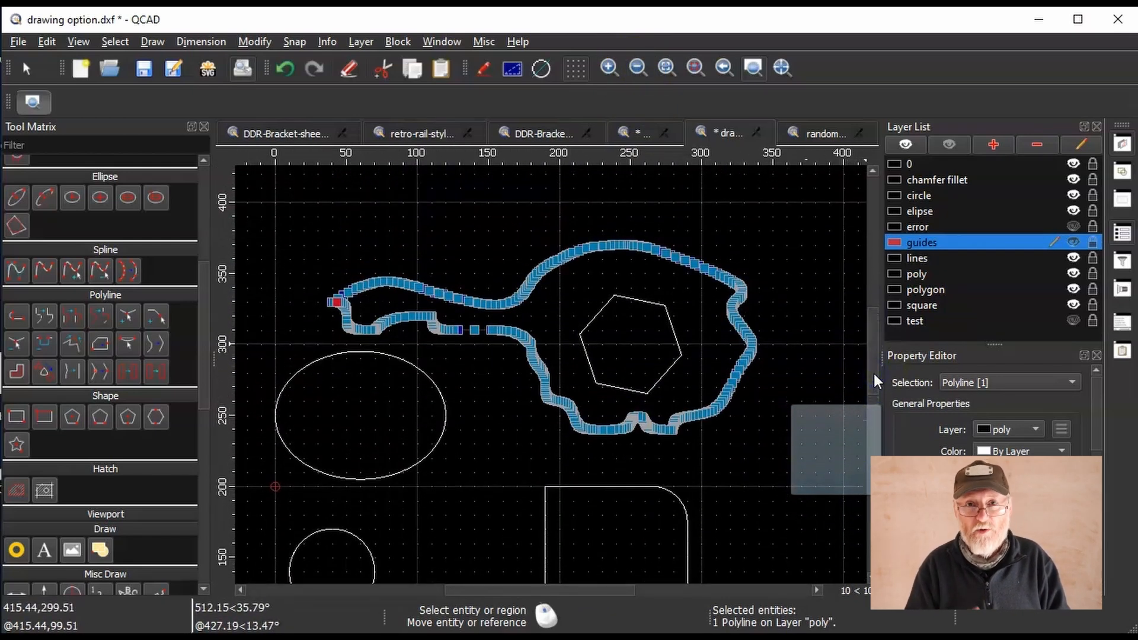
left_click_drag(311, 291, 360, 320)
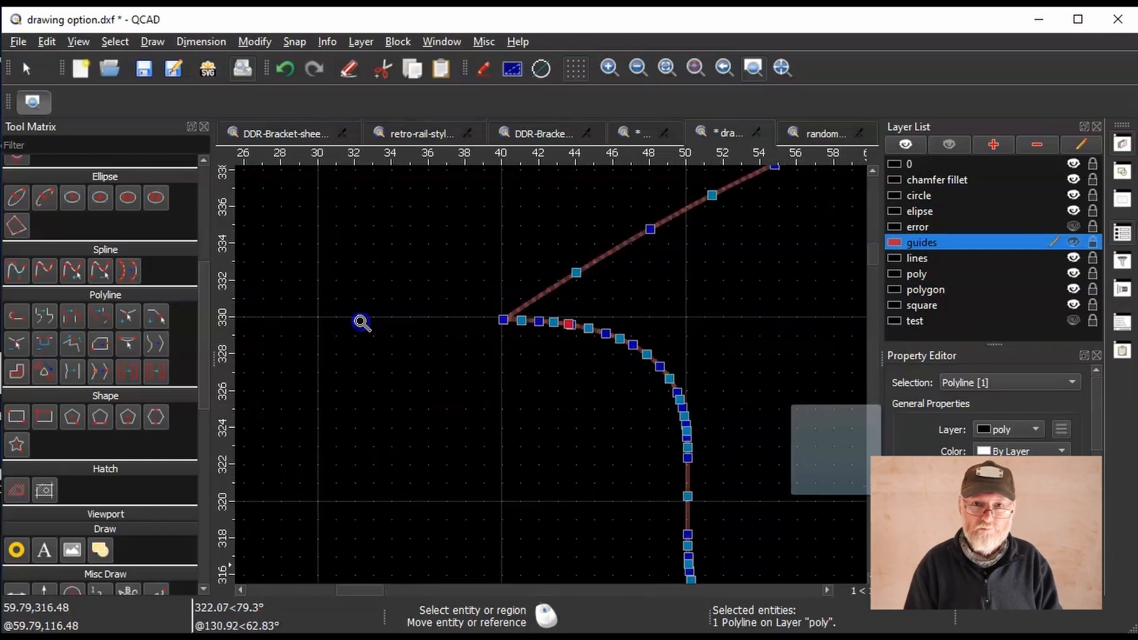
Examine the closely spaced nodes near the selected outline's pointed left tip and survey the nodes along its lower edge.
left_click_drag(540, 297, 590, 346)
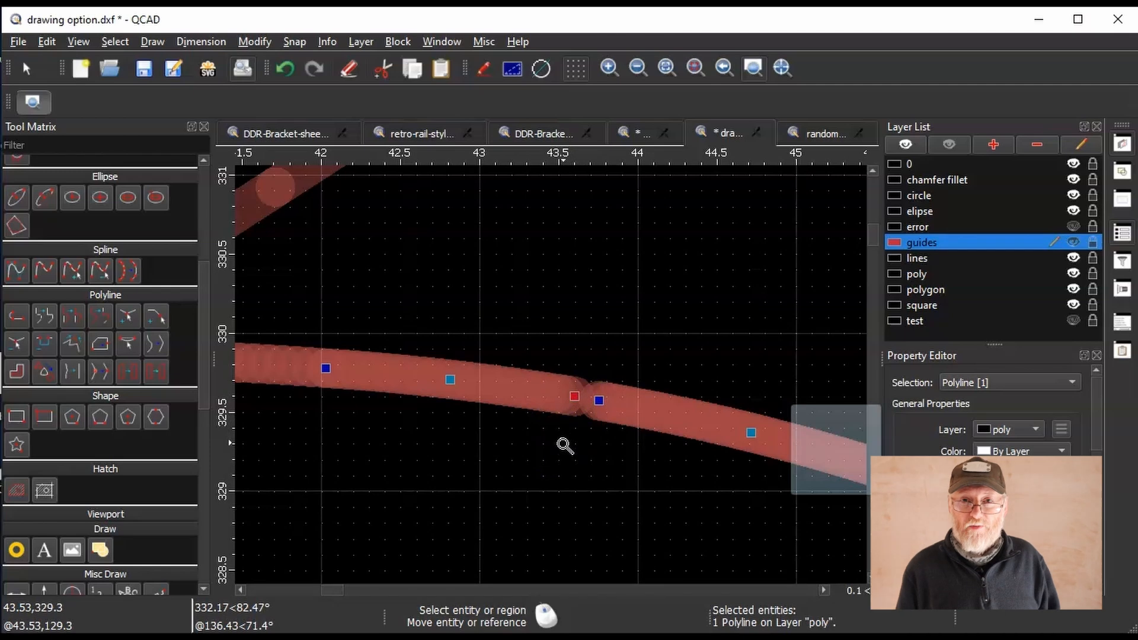
left_click(27, 77)
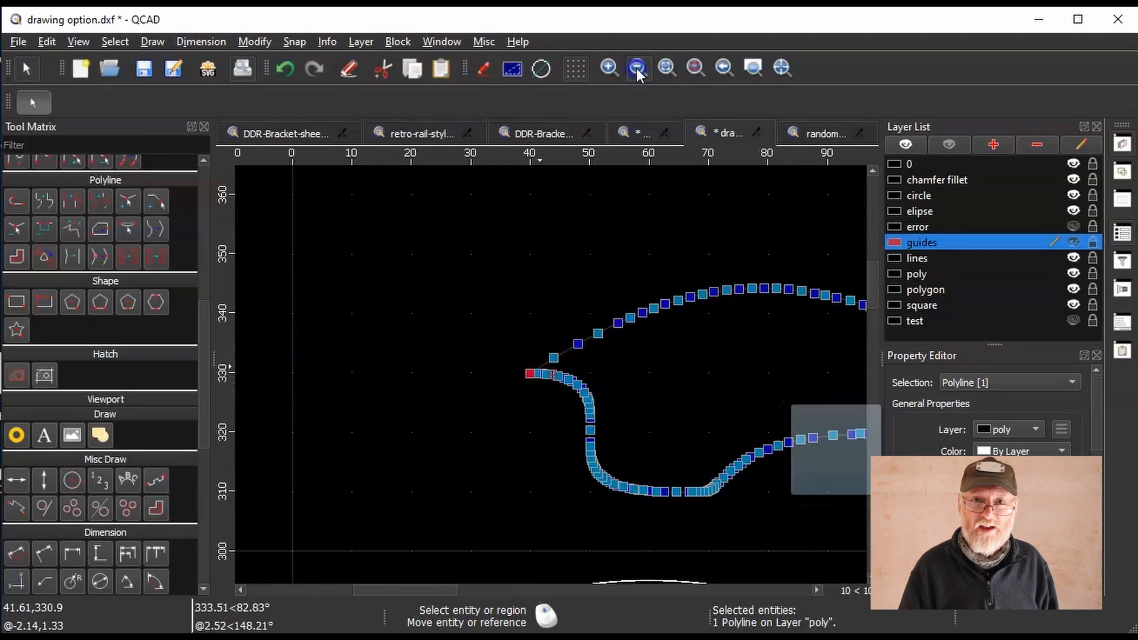
left_click(637, 69)
left_click(637, 69)
left_click_drag(439, 591, 533, 593)
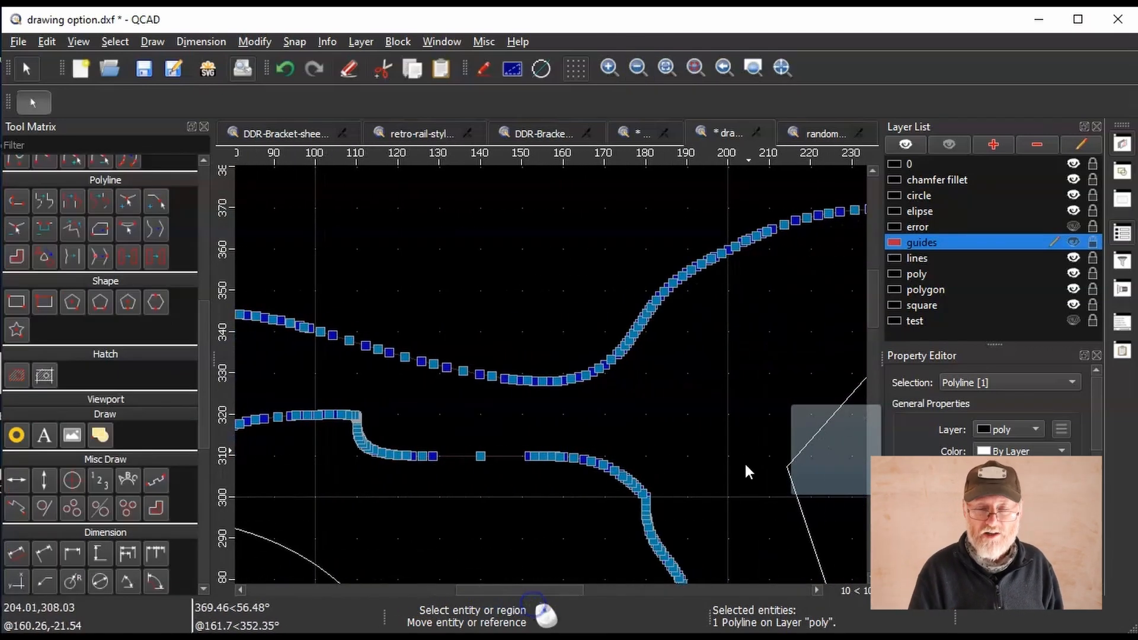
left_click_drag(876, 300, 872, 336)
left_click(646, 79)
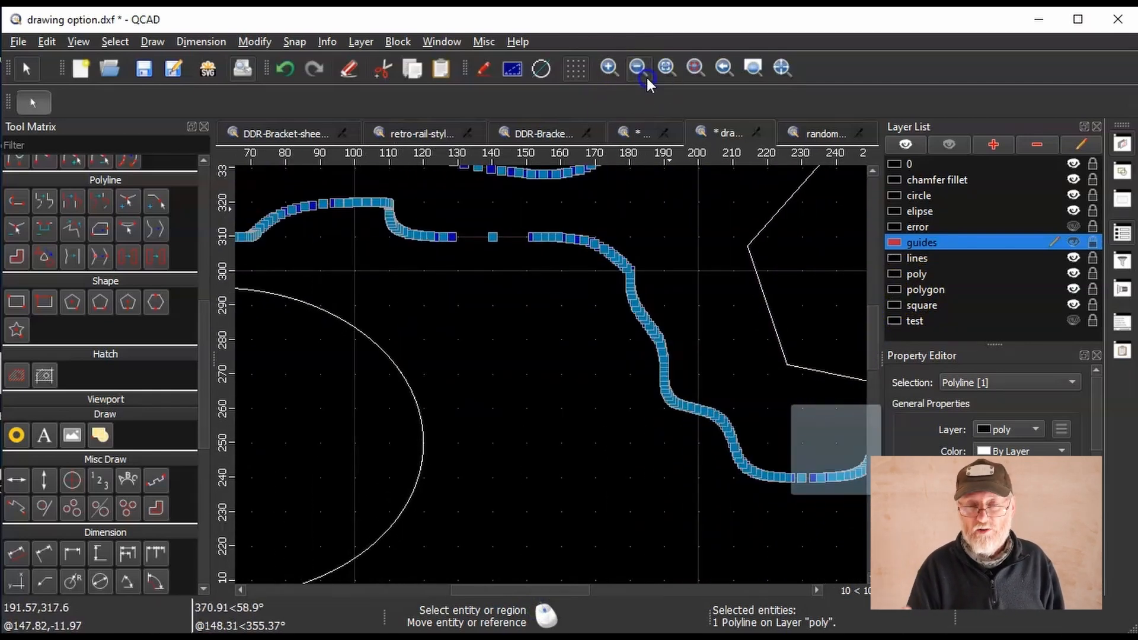
left_click(646, 77)
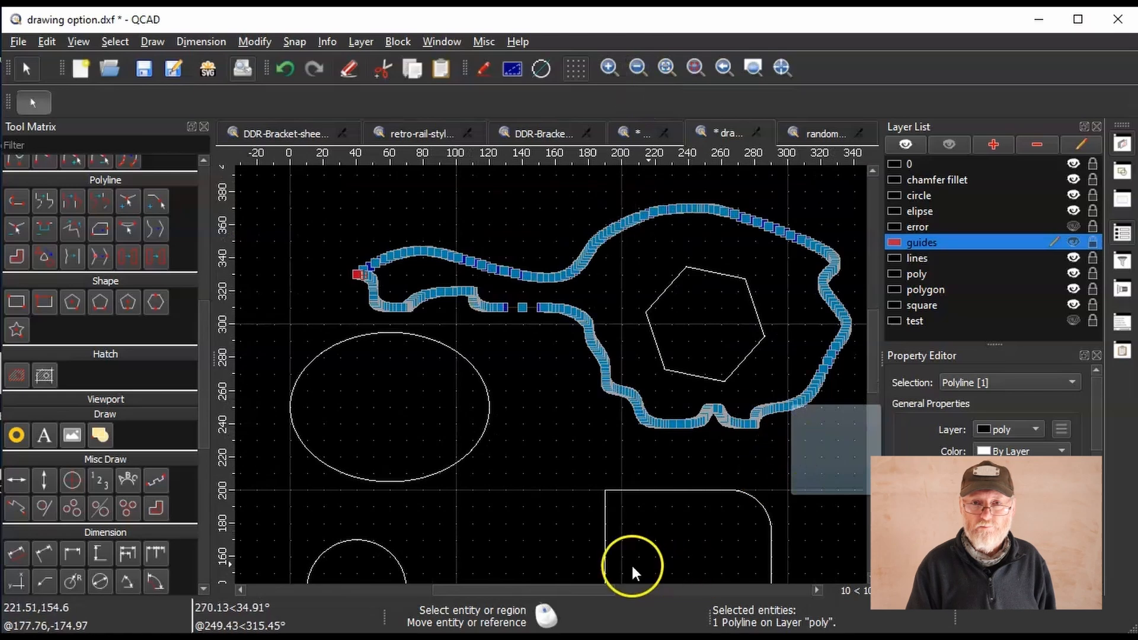
Examine the spot marked by the error layer's vertical line at the top of the bump in the outline's lower edge.
left_click_drag(519, 589, 546, 589)
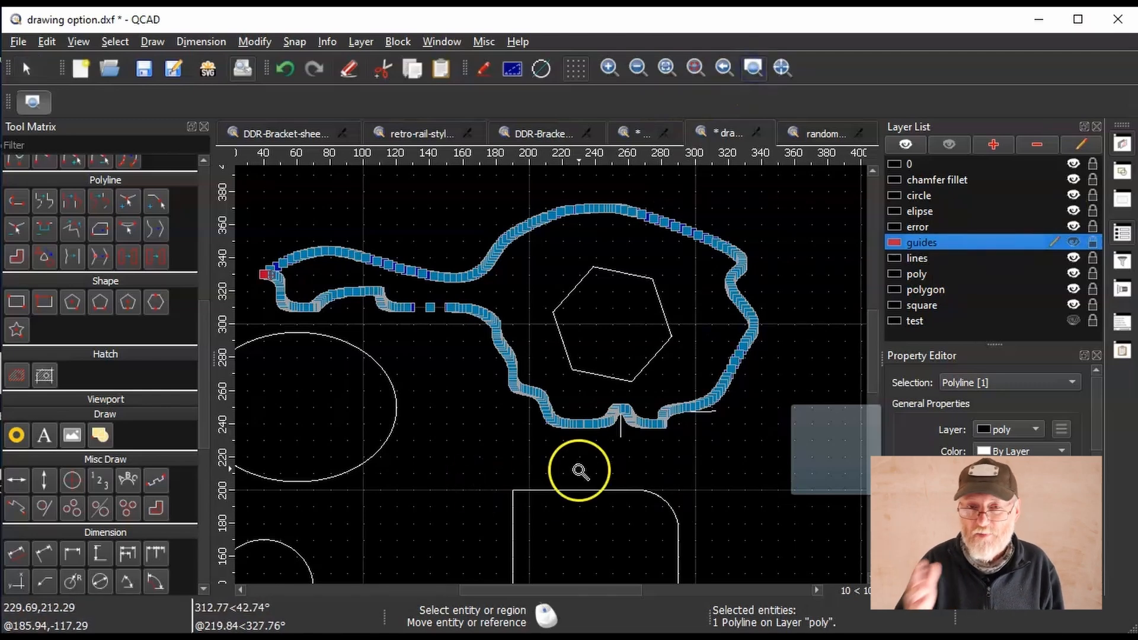
left_click_drag(611, 401, 630, 420)
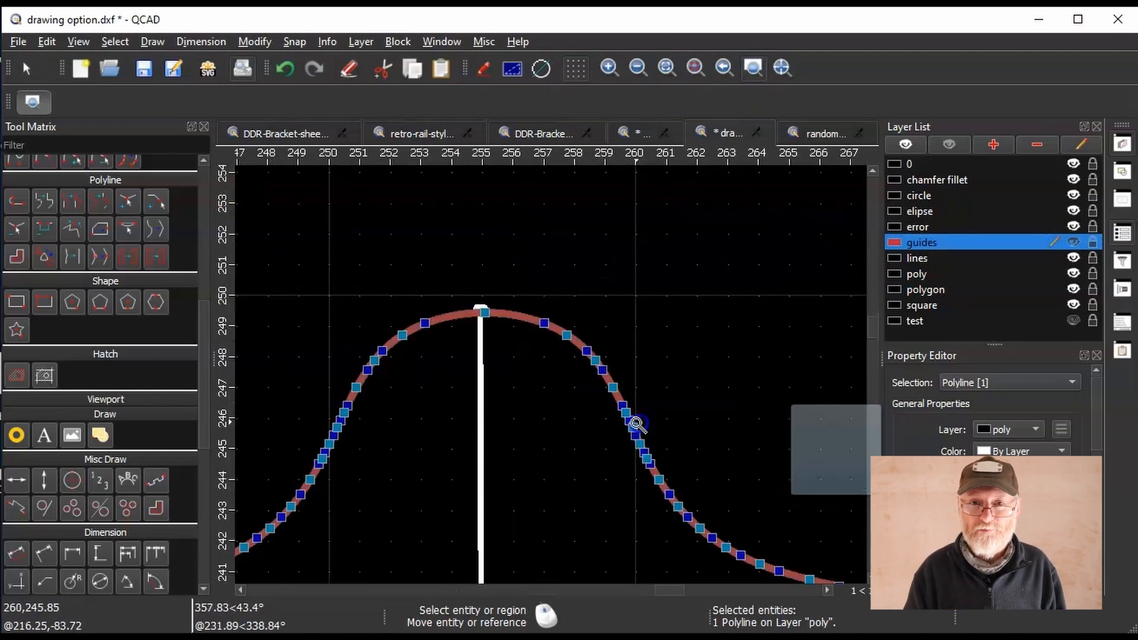
left_click_drag(422, 284, 527, 355)
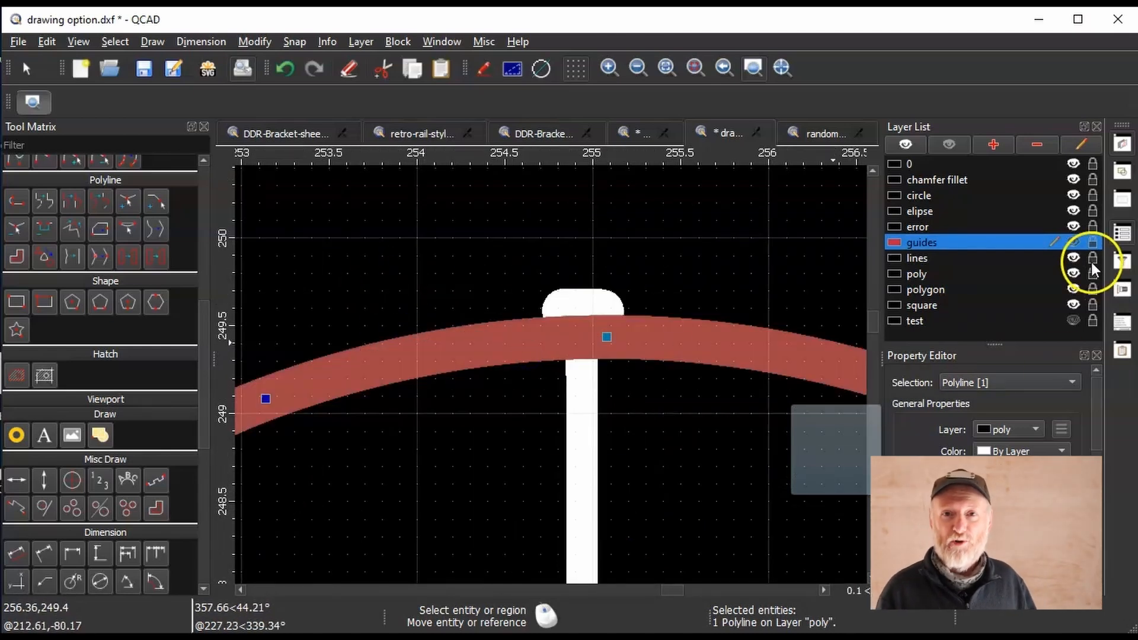
Hide the error layer and select the tiny stray spline on top of the bump to inspect its entity type.
left_click(1076, 227)
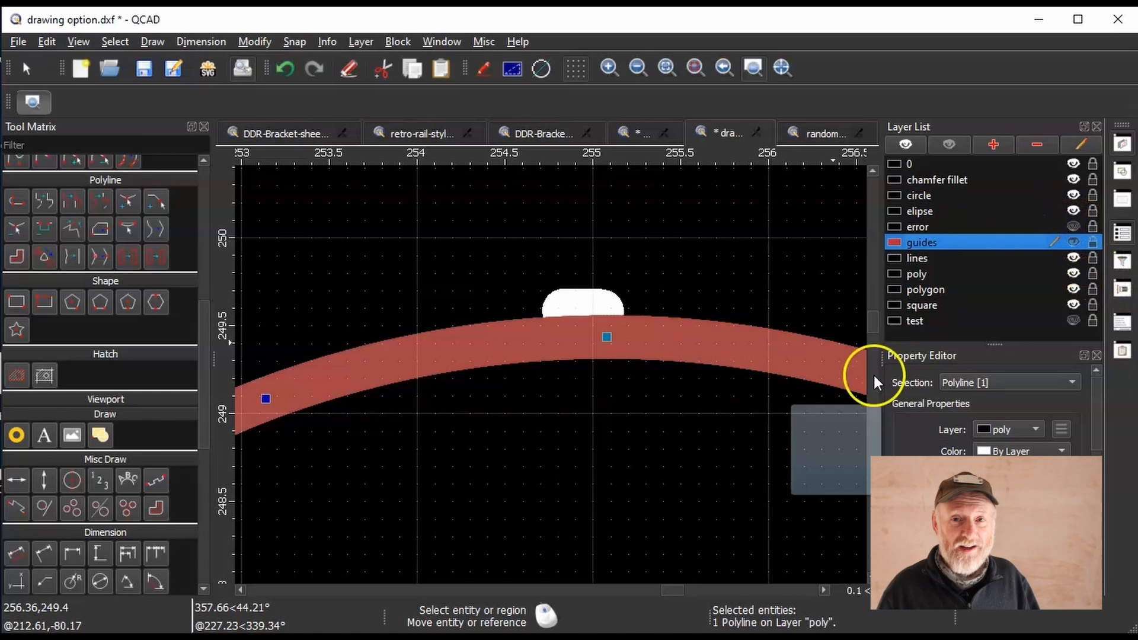
left_click(26, 68)
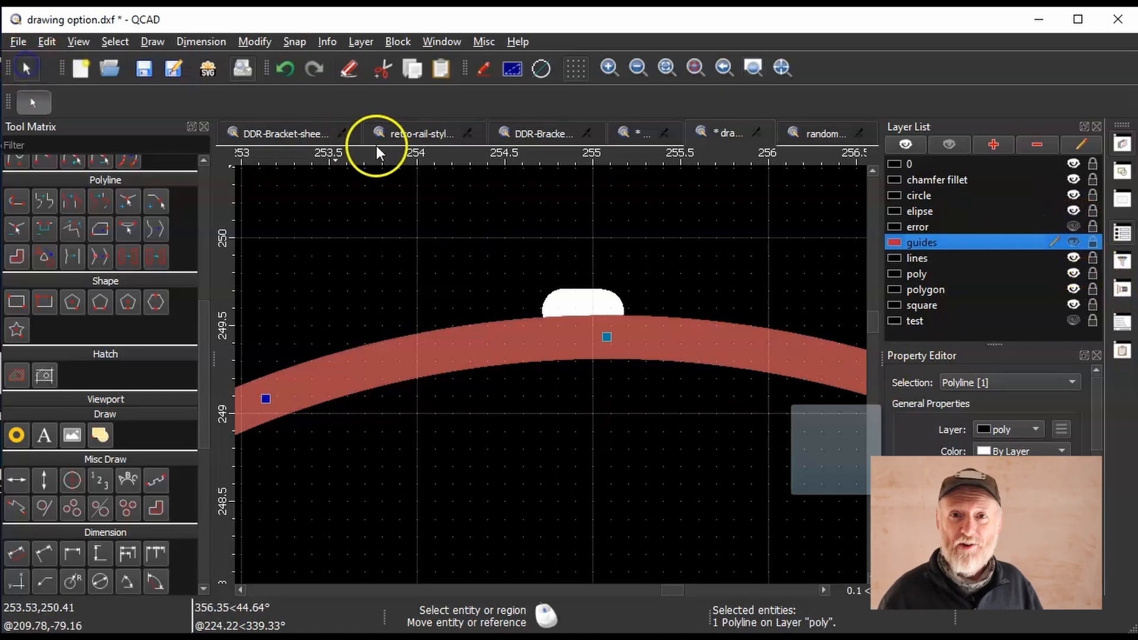
left_click(567, 303)
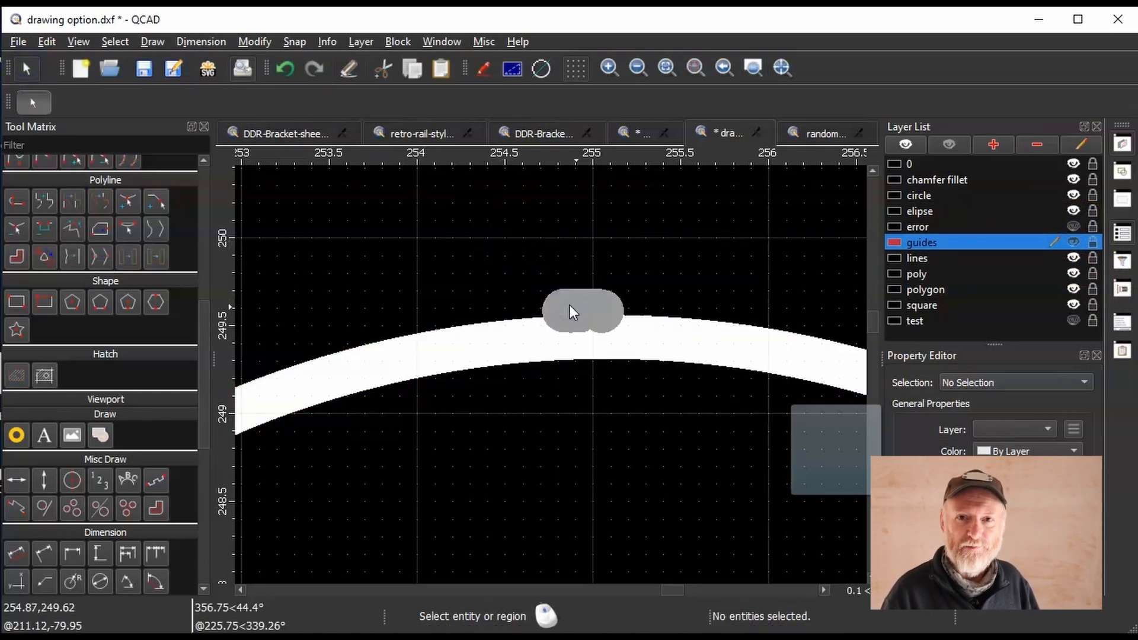
left_click(574, 313)
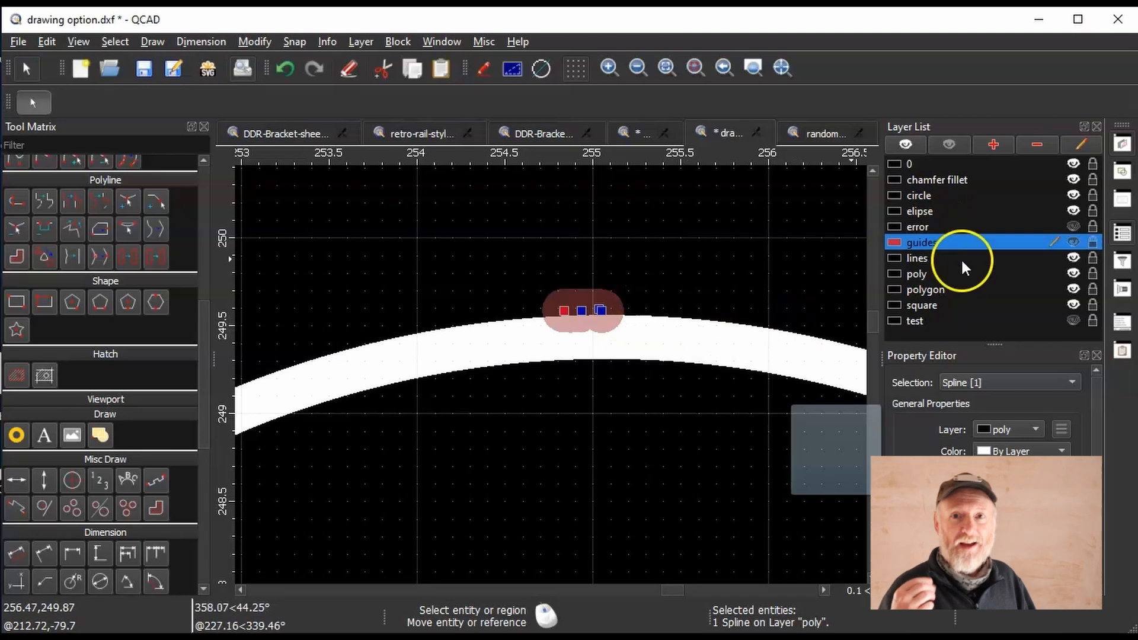
left_click(993, 145)
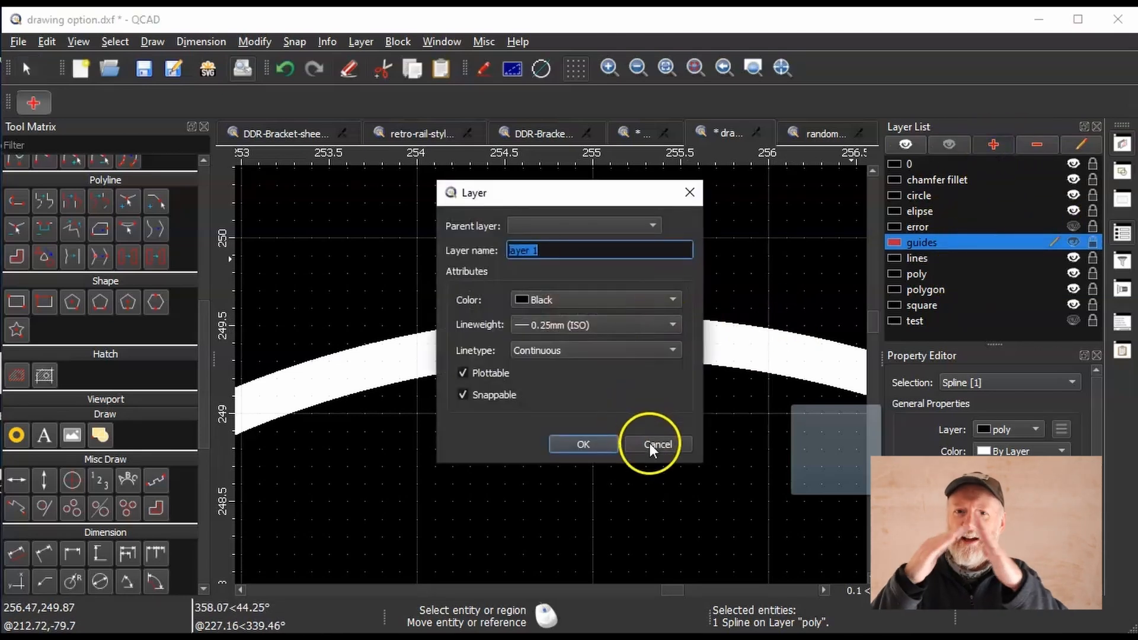
left_click(651, 445)
Show the error layer and examine the second marked spot, on the outline's curve just right of the bump.
left_click(632, 72)
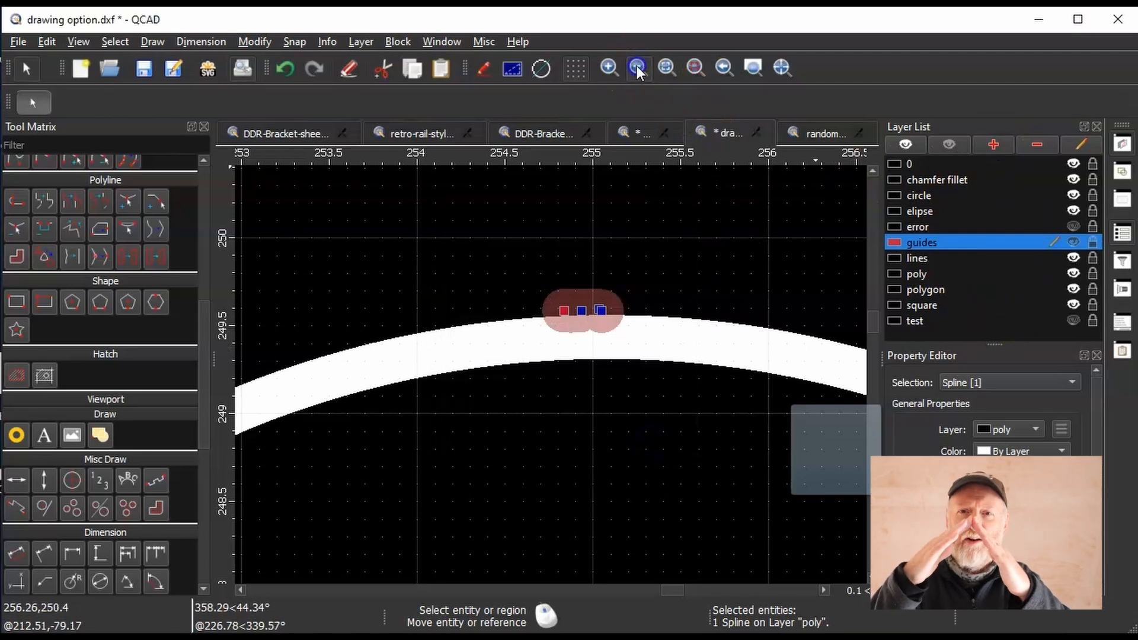
left_click(634, 71)
left_click(636, 71)
left_click(637, 70)
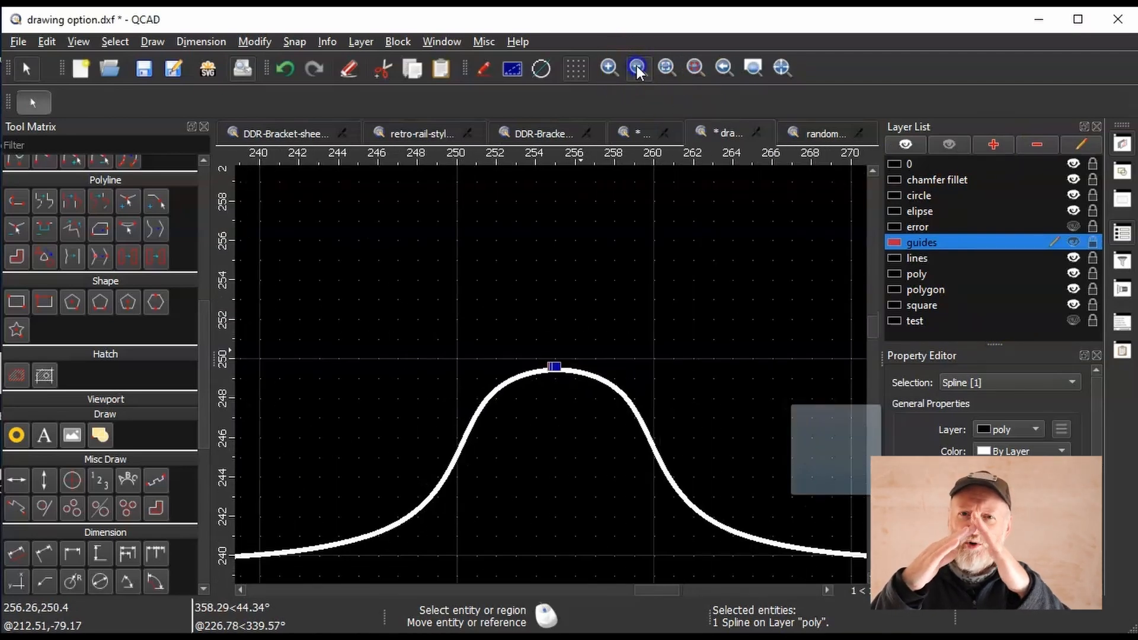
left_click(637, 70)
left_click(637, 70)
left_click(637, 70)
left_click(638, 70)
left_click(637, 70)
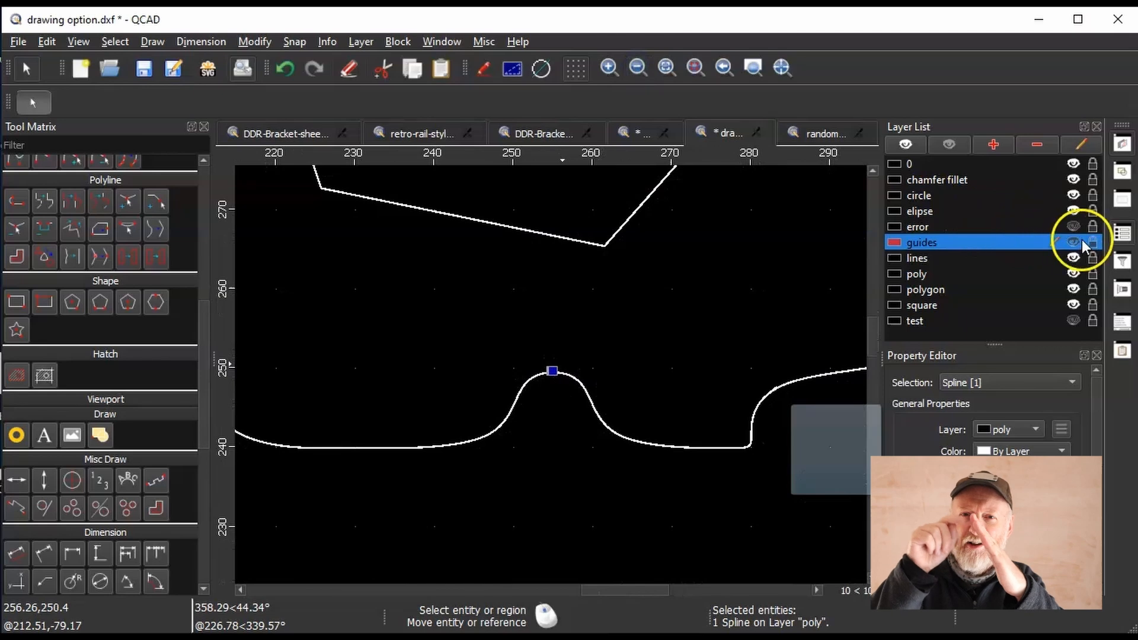
left_click(1073, 227)
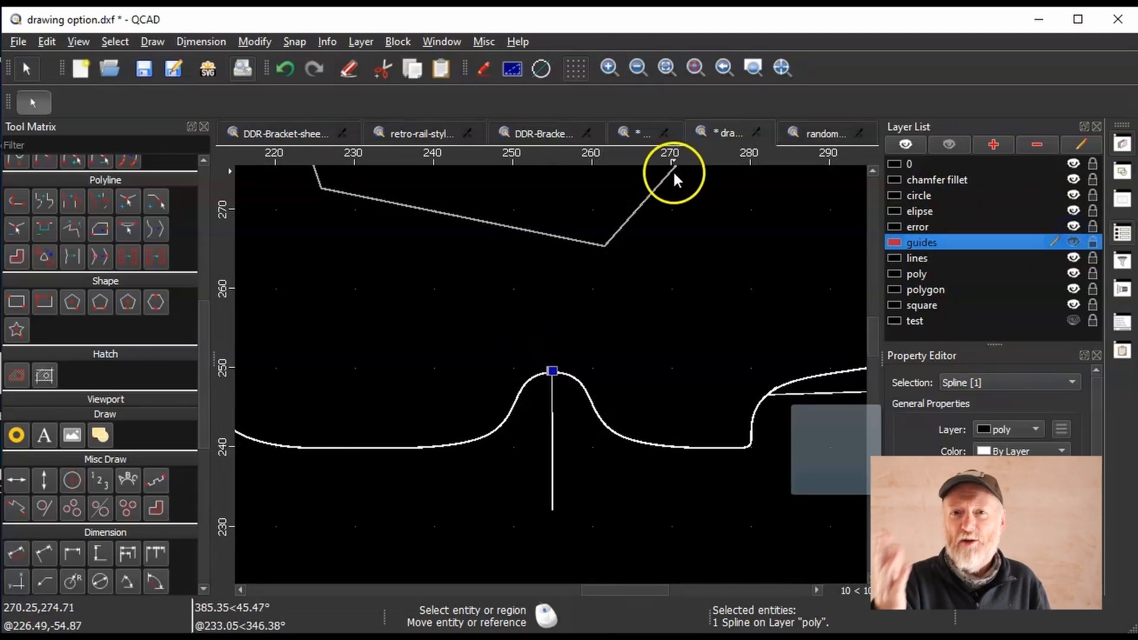
left_click(752, 69)
left_click(749, 363)
left_click(797, 422)
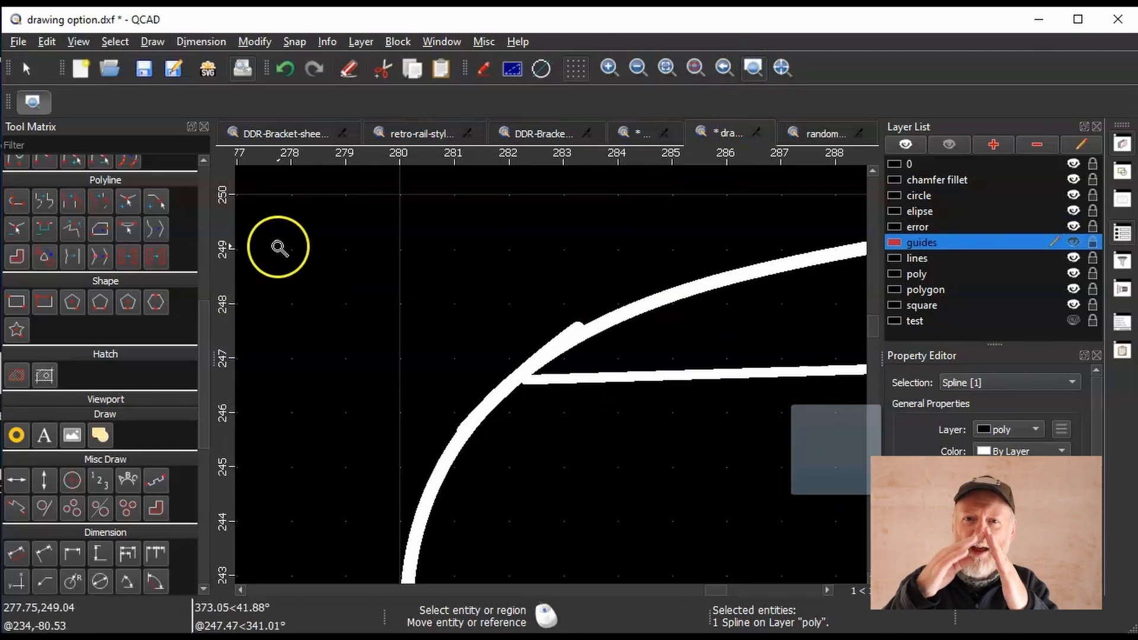
Select the short stray spline overlapping the outline at the marked curve and hide the error layer.
left_click(39, 73)
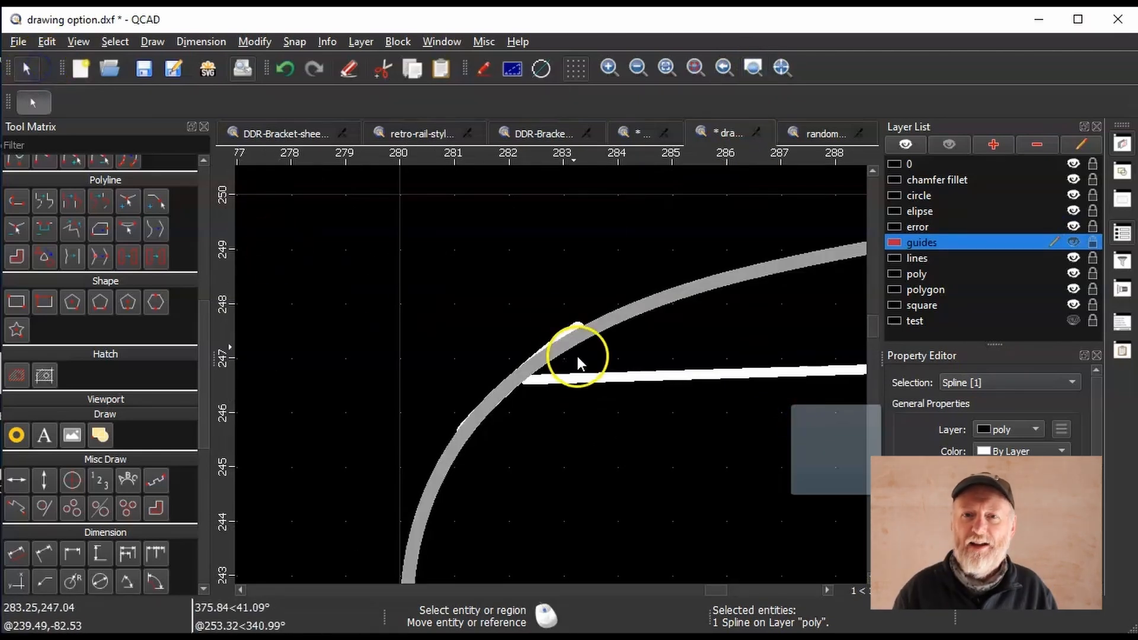
left_click(565, 335)
left_click(1074, 226)
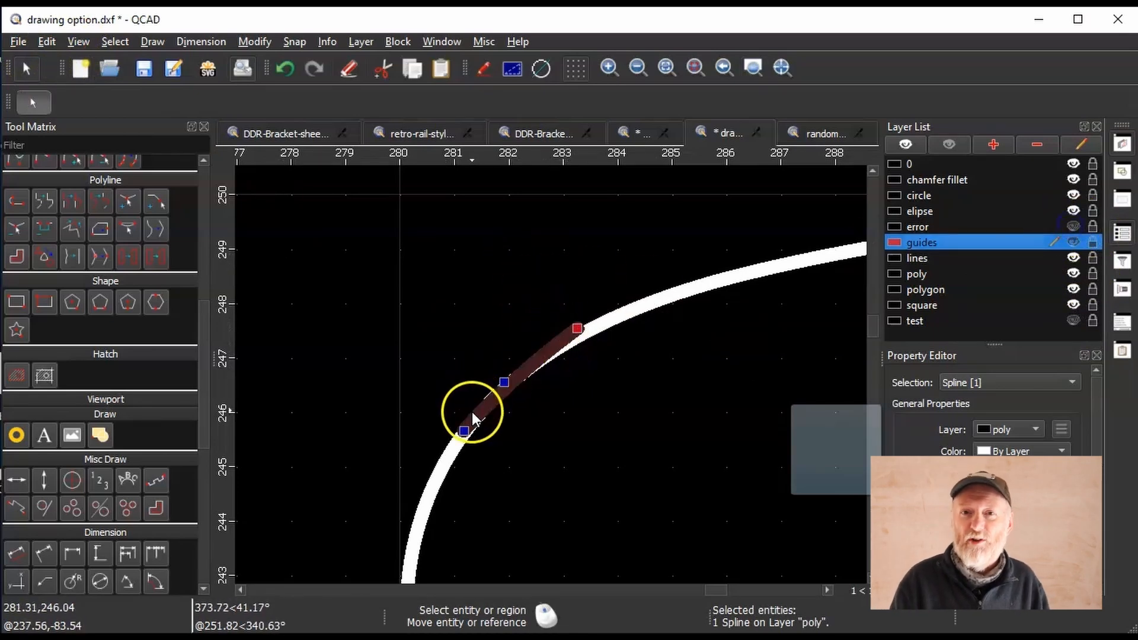
Reselect the short spline overlapping the curve to check its entity type, and clear the selection with the whole drawing in view.
left_click(509, 392)
left_click(535, 363)
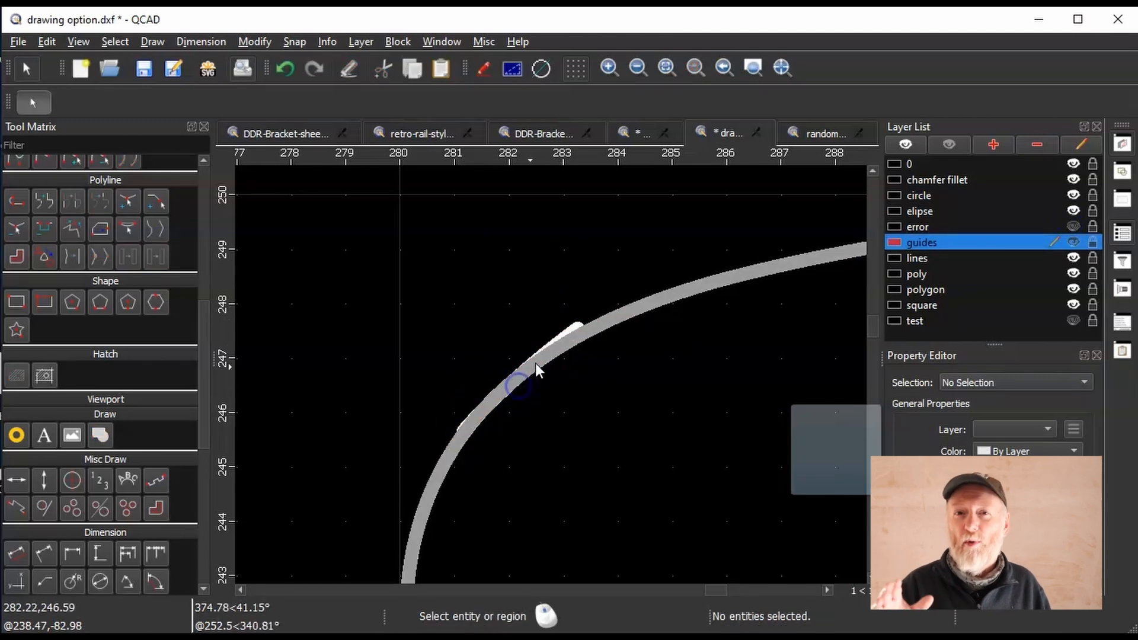
left_click(610, 327)
left_click(612, 328)
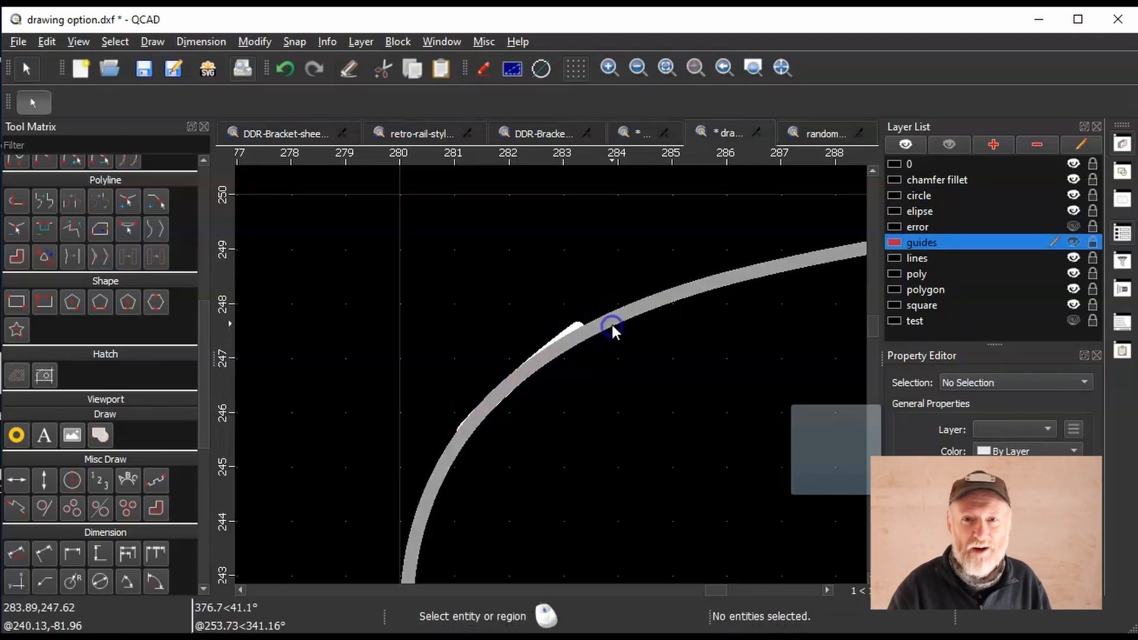
left_click(568, 341)
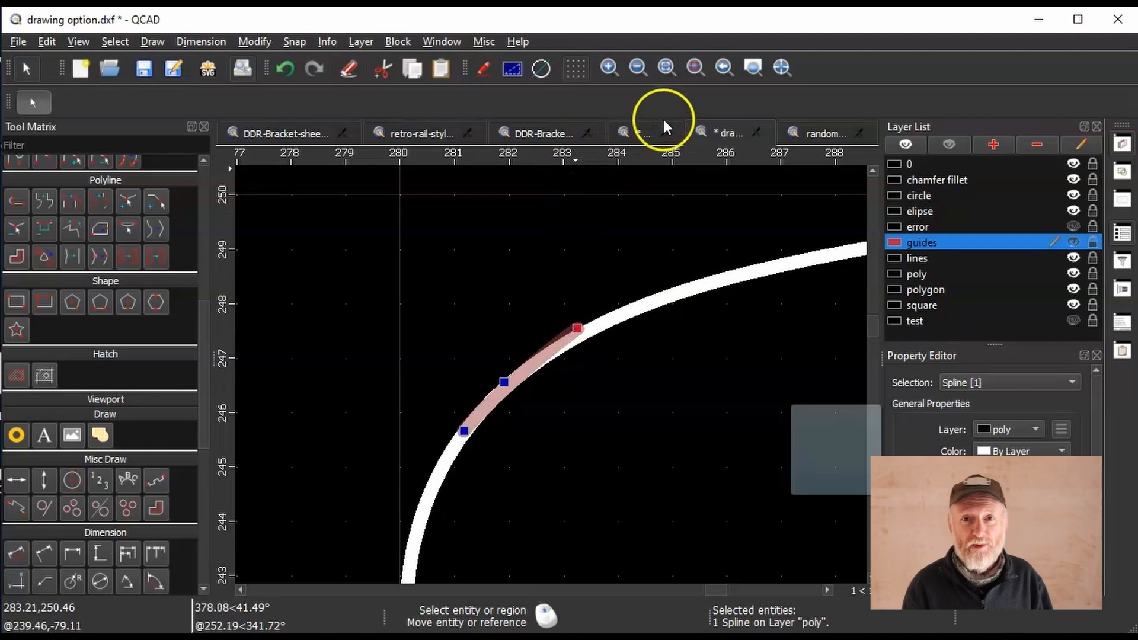
left_click(668, 68)
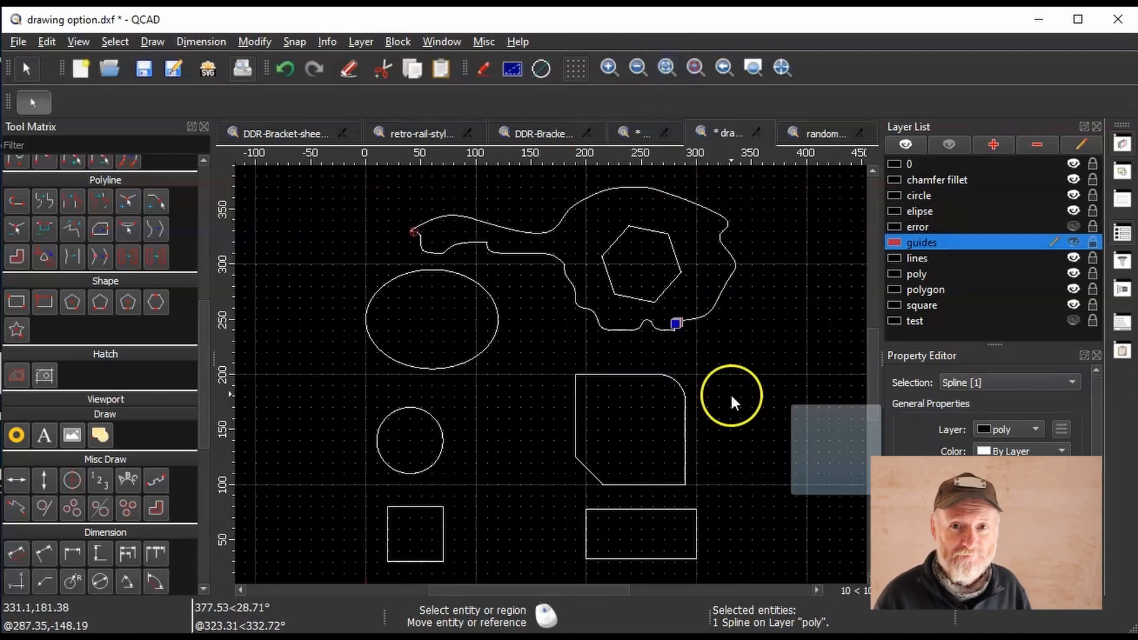
left_click(737, 332)
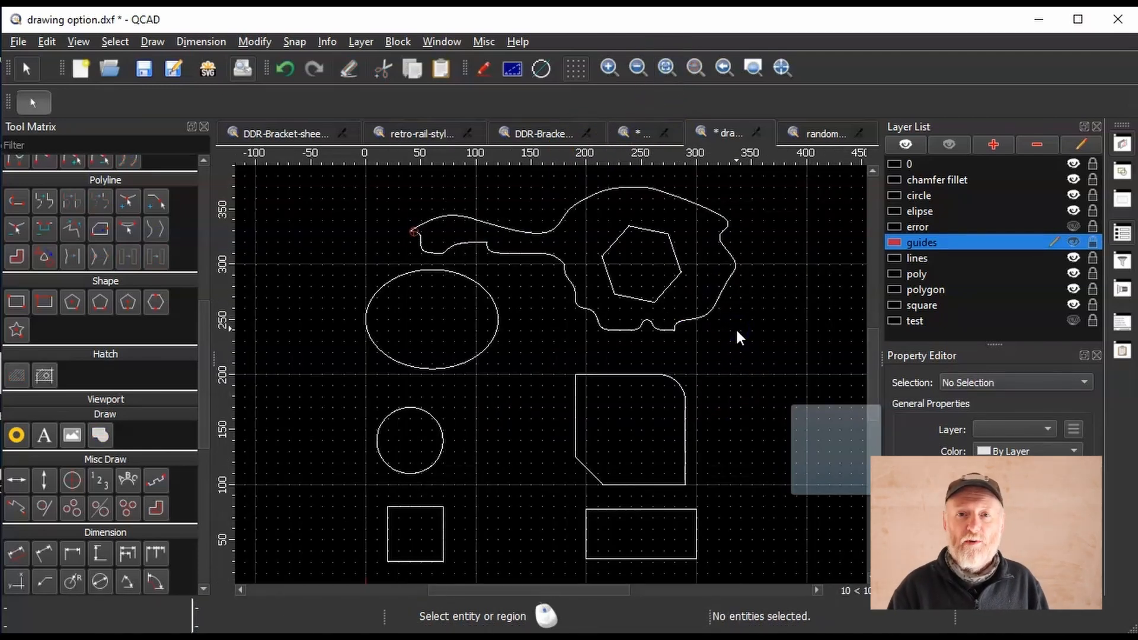